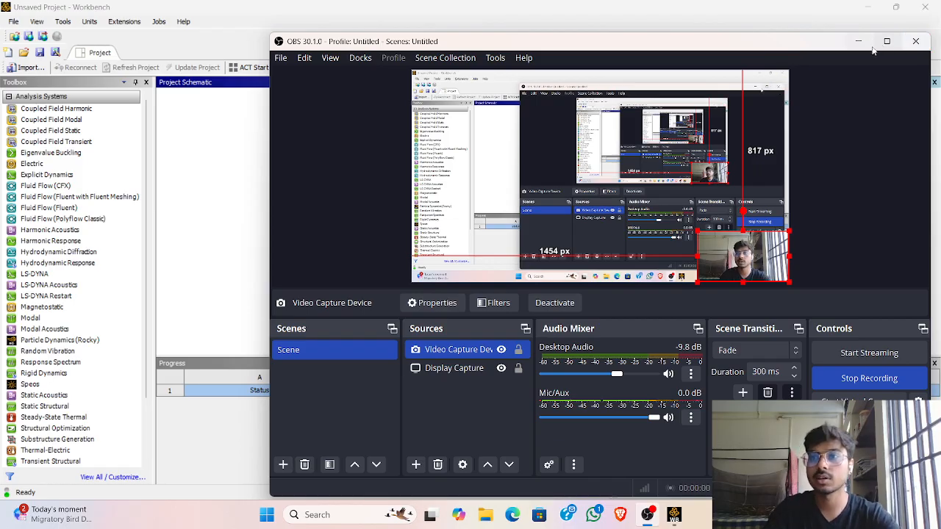
Step: Clear the recording window away and add a standalone Static Structural analysis system to the project schematic
left_click(922, 47)
left_click(25, 353)
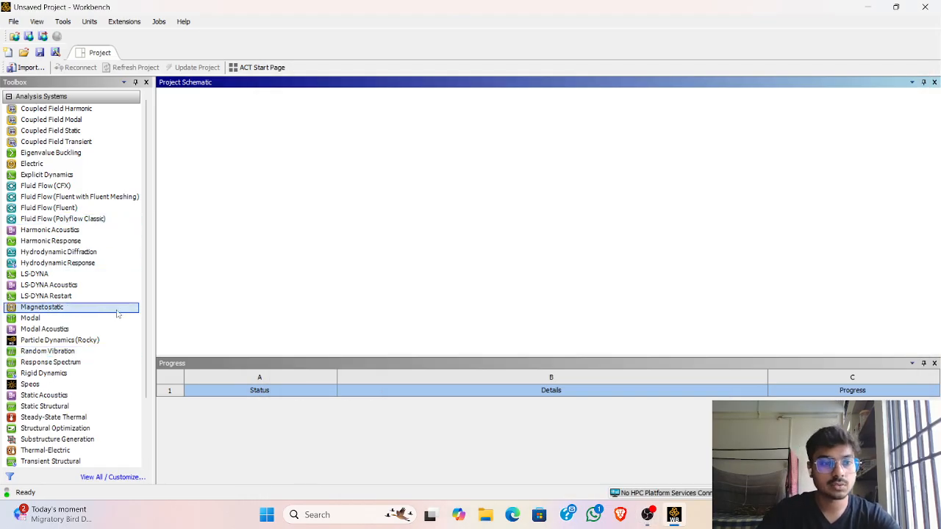
double_click(88, 408)
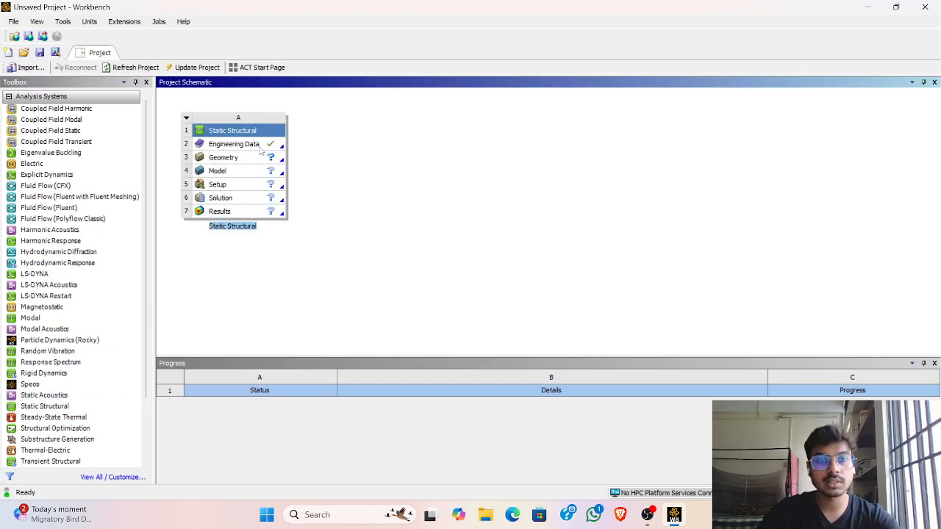
Step: Review the Structural Steel material in the Engineering Data of the Static Structural system and return to the project schematic
double_click(250, 145)
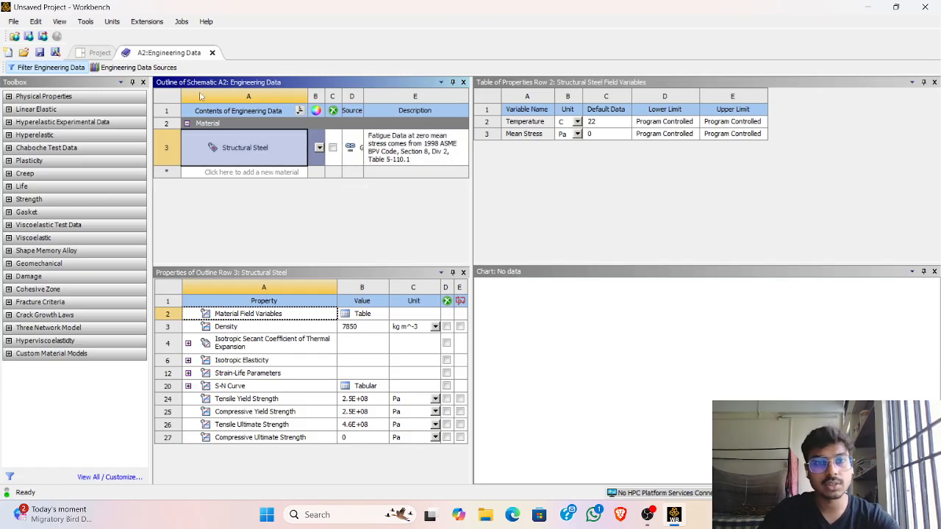
left_click(319, 147)
left_click(260, 235)
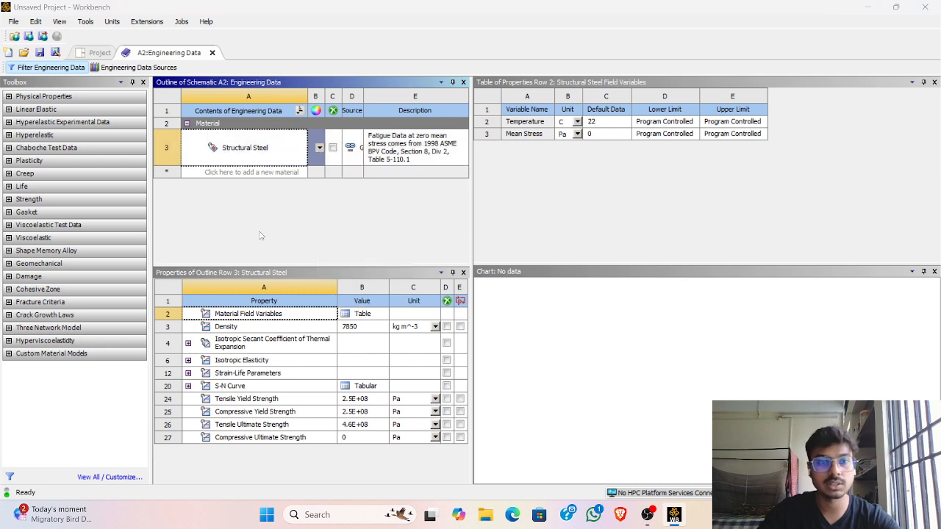
left_click(213, 53)
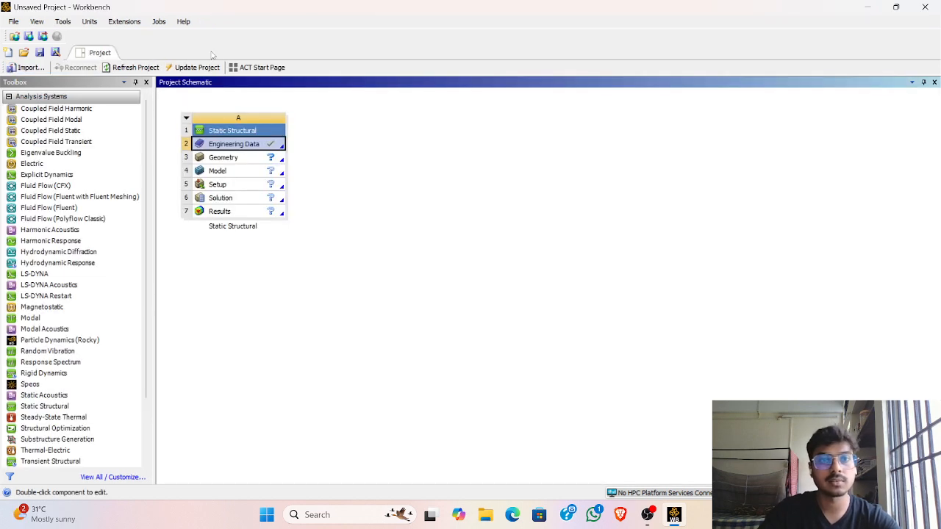
Step: Open the system's geometry in DesignModeler and sketch a circle about 11.7 m in diameter centred on the origin of the XYPlane
double_click(253, 165)
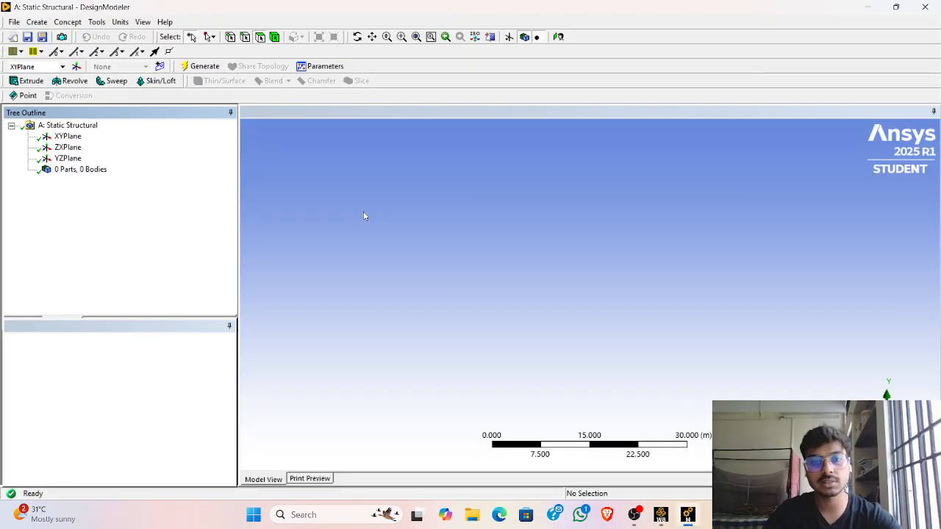
left_click(71, 139)
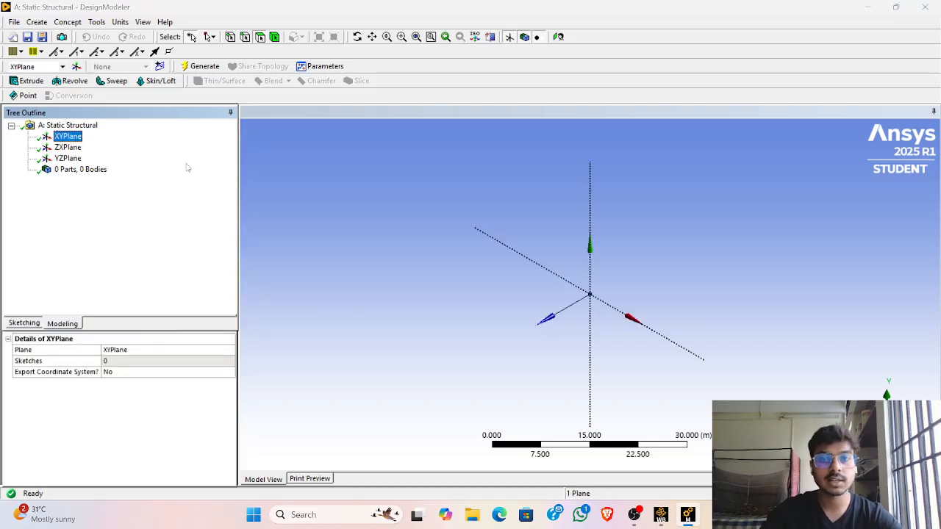
left_click(865, 431)
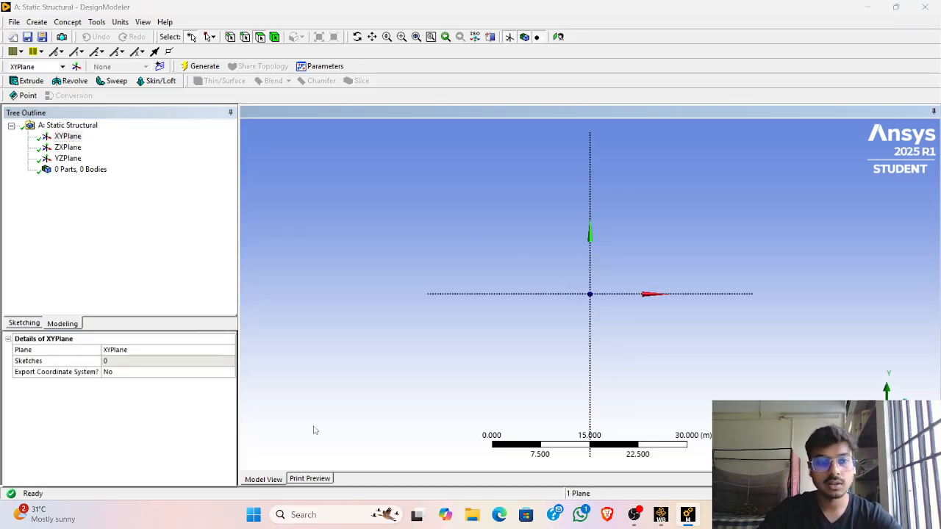
left_click(25, 323)
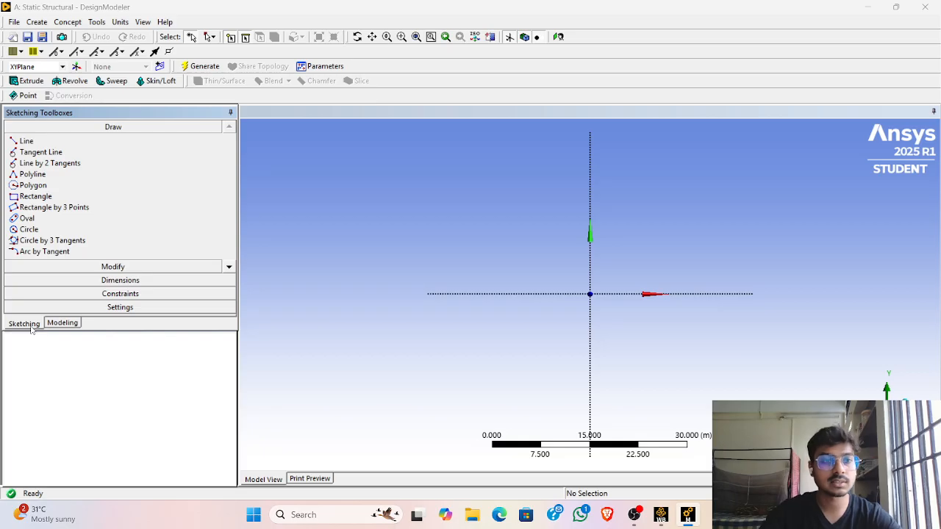
left_click(53, 231)
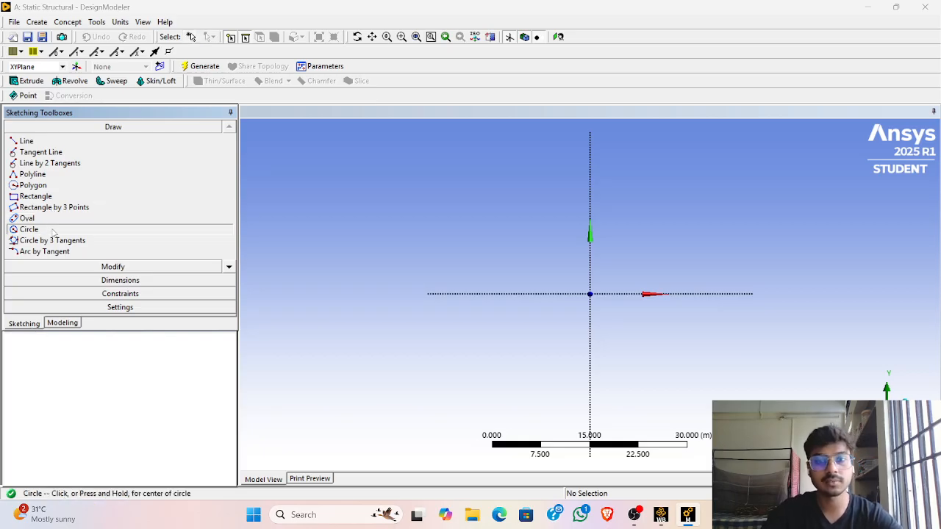
left_click(593, 292)
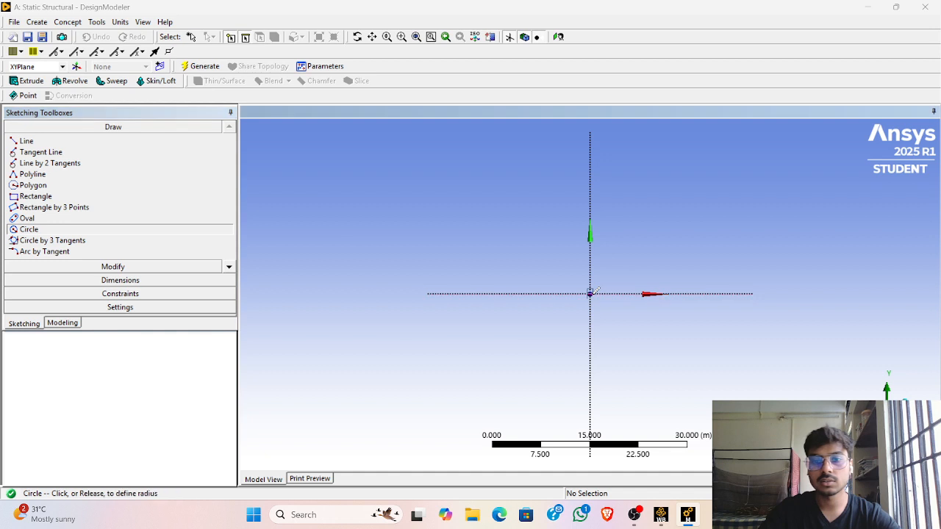
left_click(622, 271)
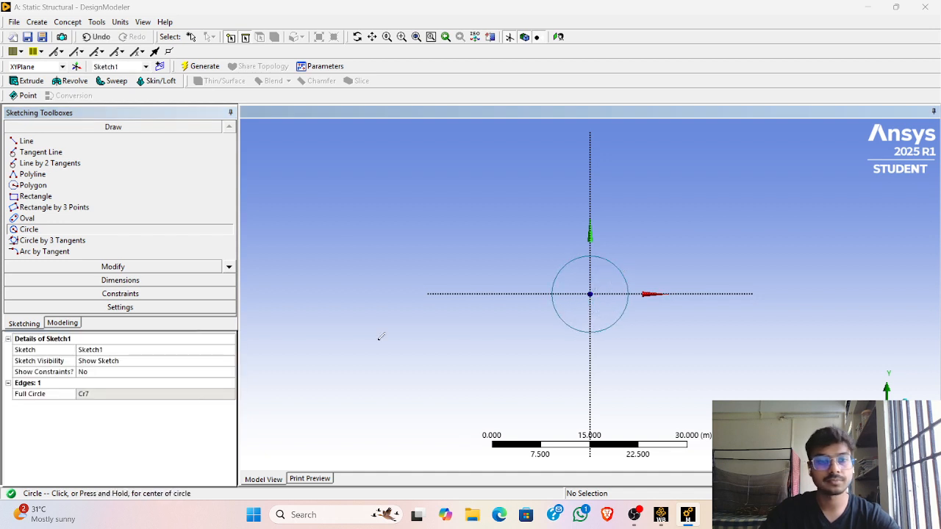
Step: Add a diameter dimension to the sketched circle and set it to 1 m
left_click(123, 282)
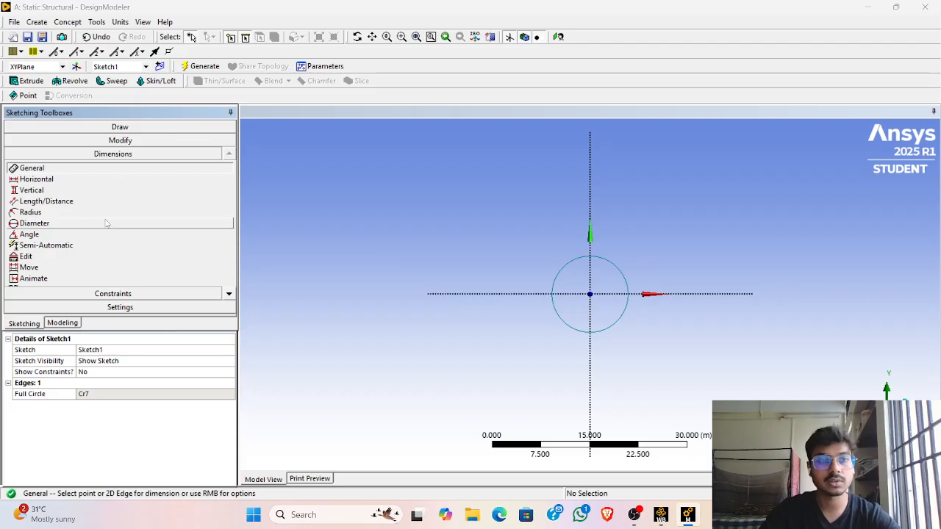
left_click(110, 222)
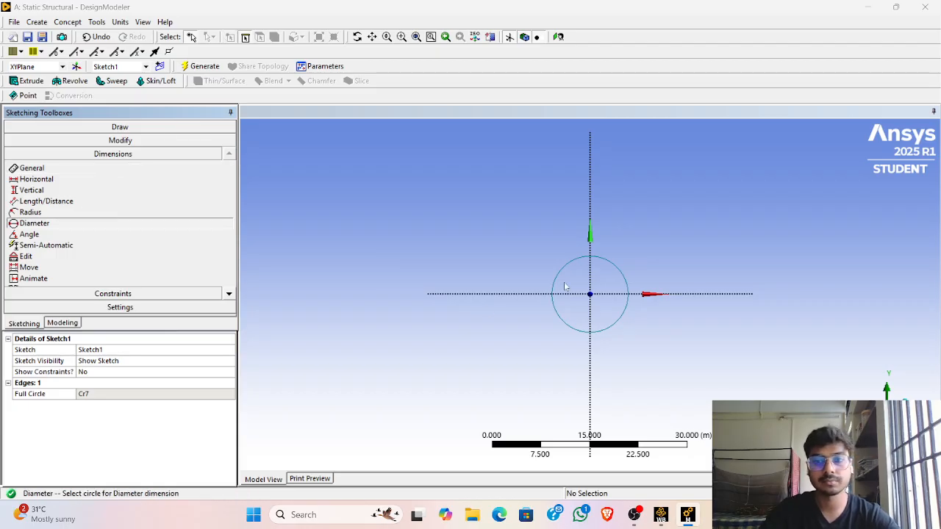
left_click(577, 330)
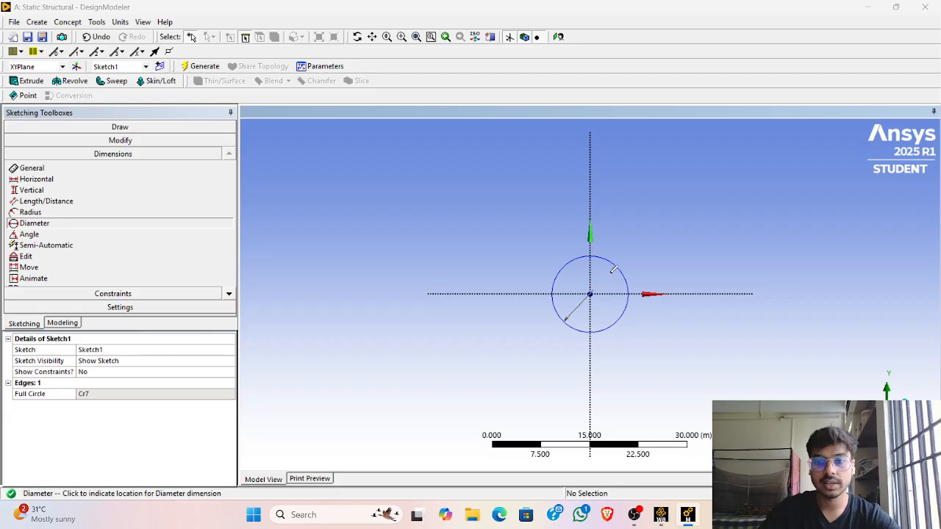
left_click(615, 271)
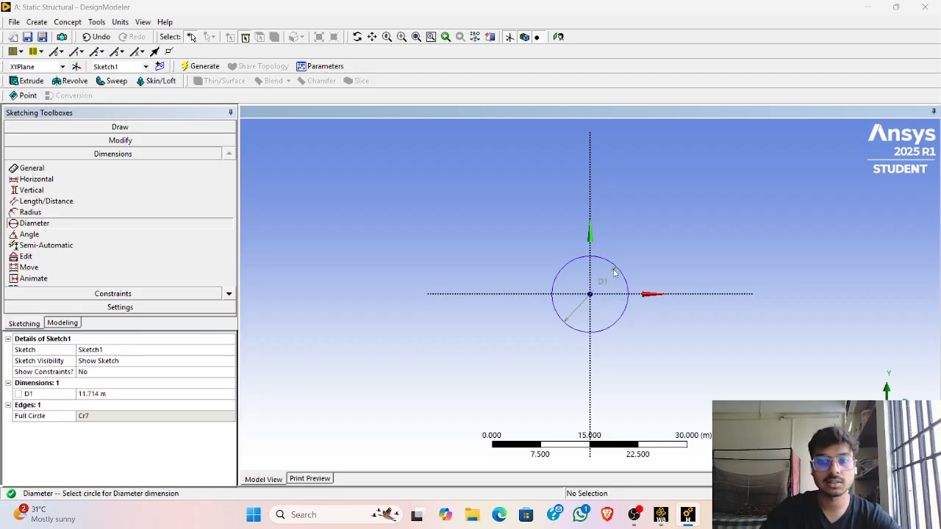
left_click(105, 393)
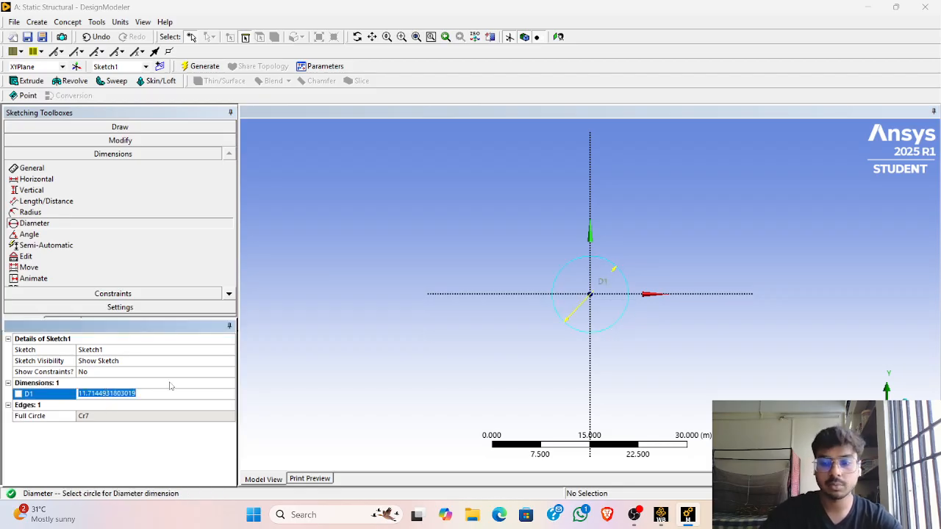
key("BackSpace")
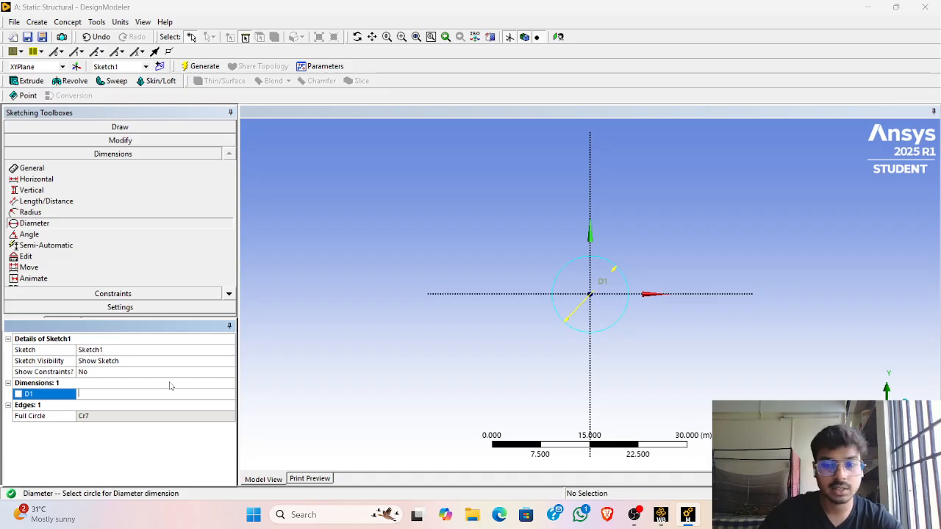
type("1")
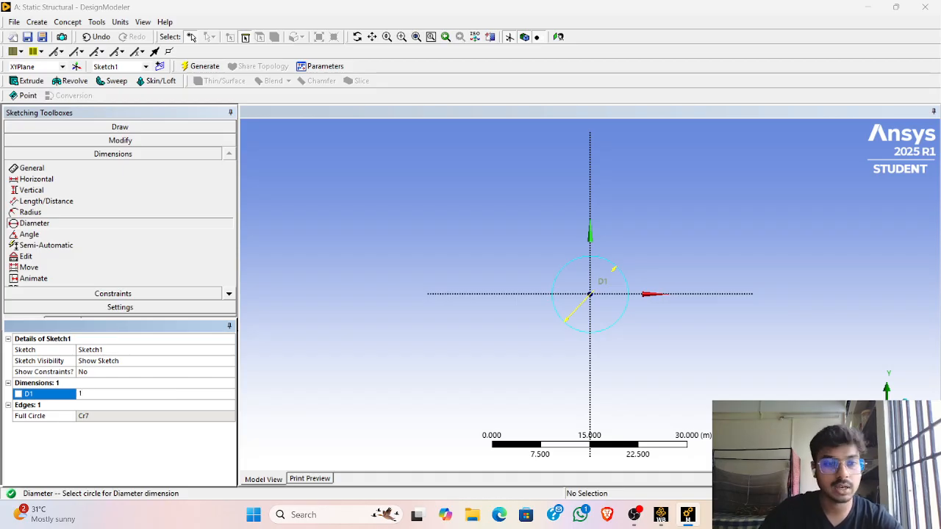
key("Return")
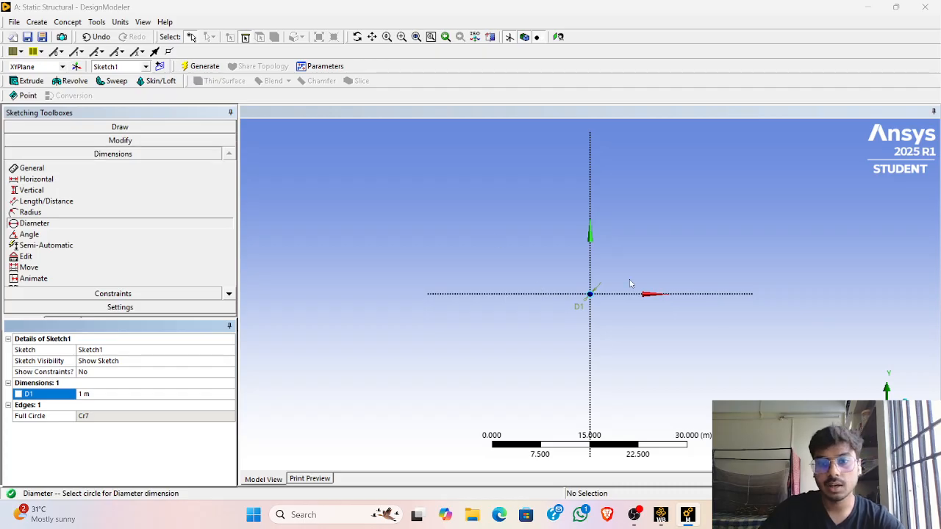
scroll(586, 301, "up", 5)
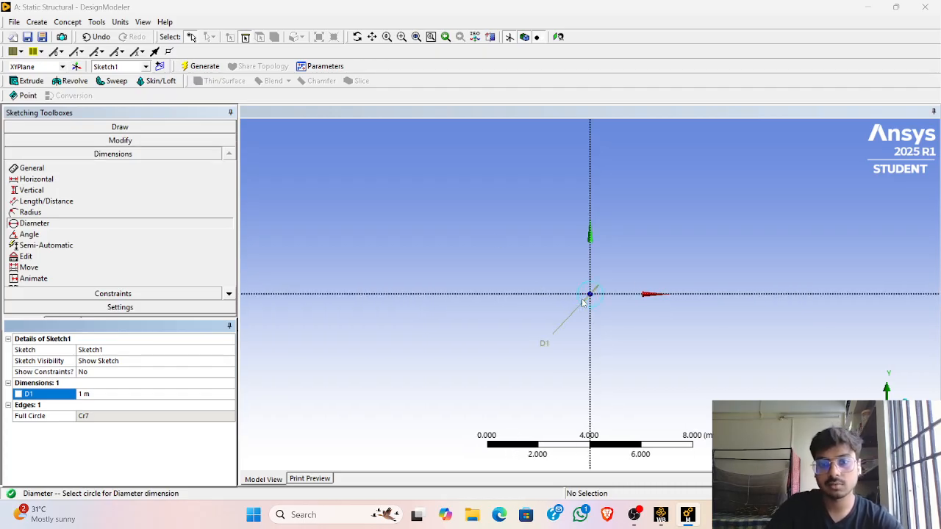
scroll(583, 302, "up", 7)
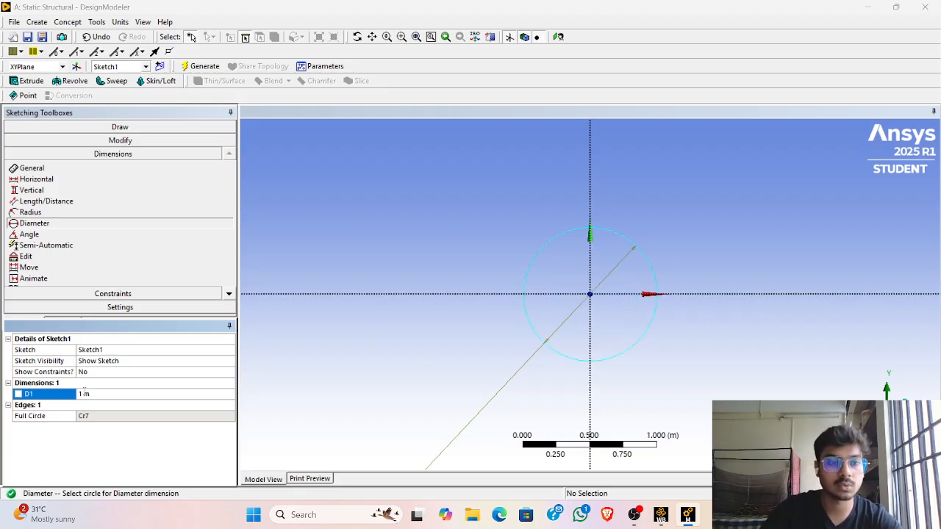
Step: Extrude the circle sketch to a depth of 10 m with Add Material and generate the solid cylinder
left_click(28, 81)
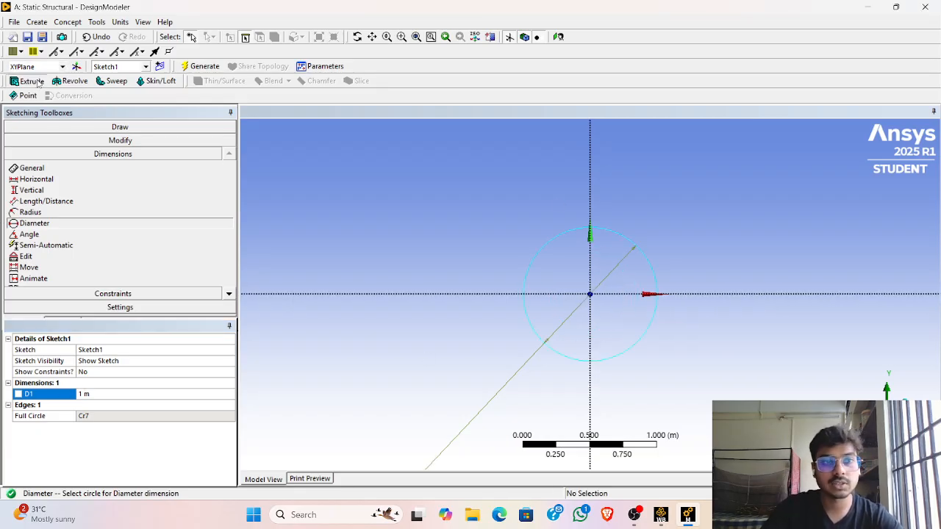
left_click(534, 267)
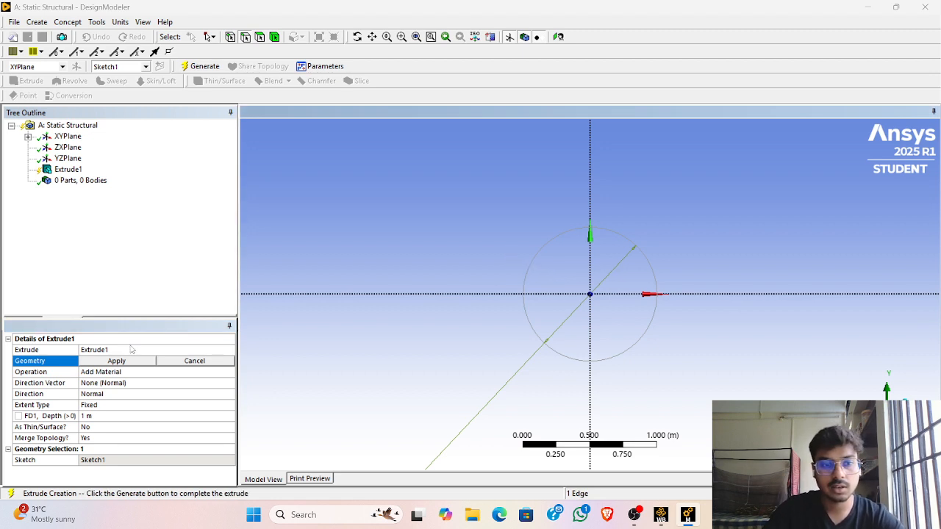
left_click(131, 362)
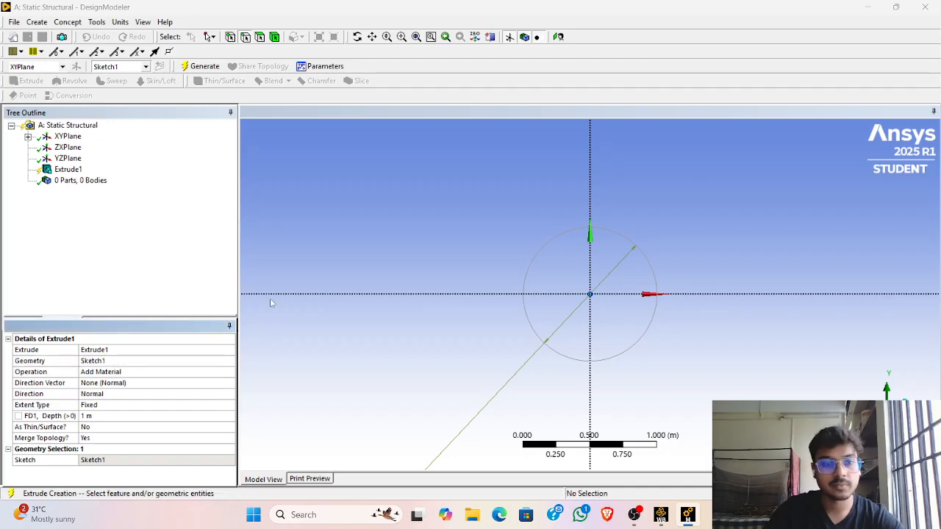
left_click(109, 414)
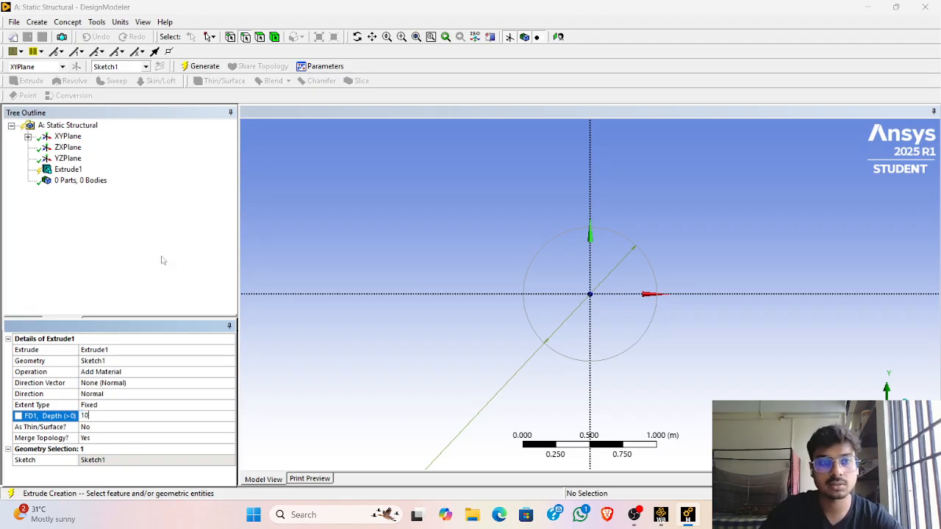
left_click(205, 67)
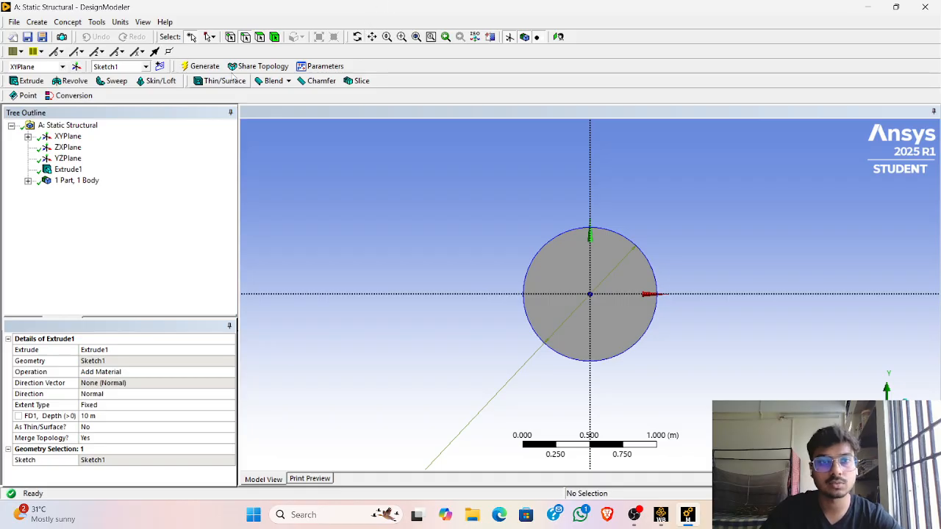
left_click(358, 38)
mouse_move(413, 220)
left_mouse_down()
mouse_move(443, 223)
mouse_move(389, 218)
mouse_move(445, 220)
mouse_move(392, 220)
mouse_move(393, 245)
mouse_move(389, 218)
mouse_move(455, 219)
mouse_move(419, 225)
mouse_move(419, 208)
left_mouse_up()
mouse_move(475, 251)
left_mouse_down()
mouse_move(473, 297)
mouse_move(484, 253)
left_mouse_up()
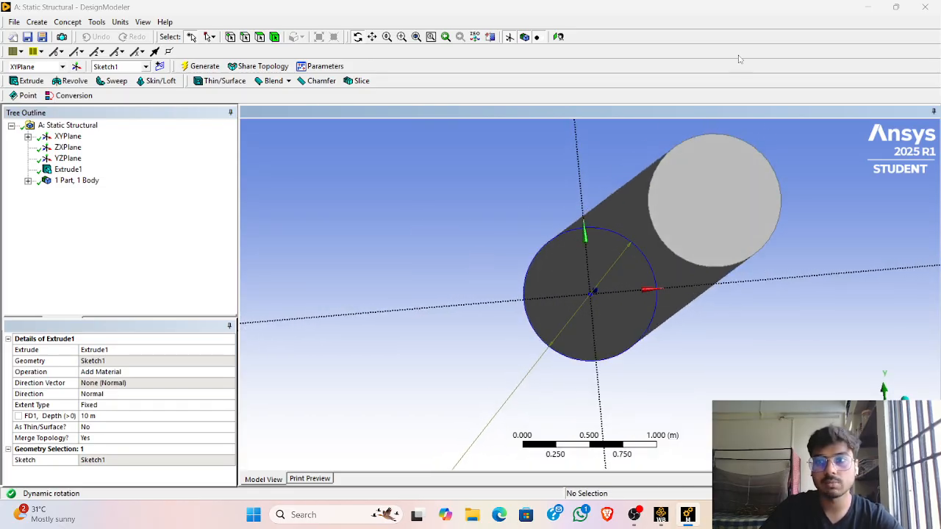
Step: Switch back to Workbench and update the Model component of the Static Structural system
left_click(865, 7)
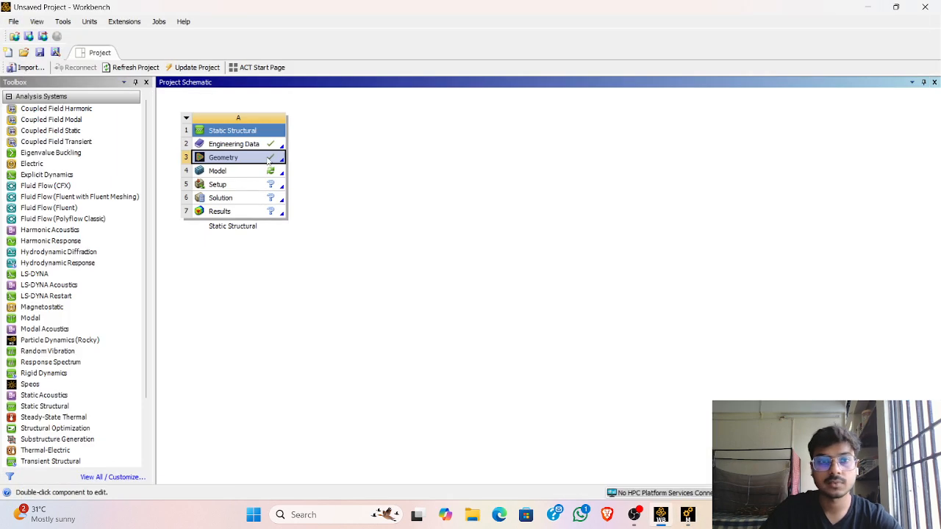
left_click(241, 172)
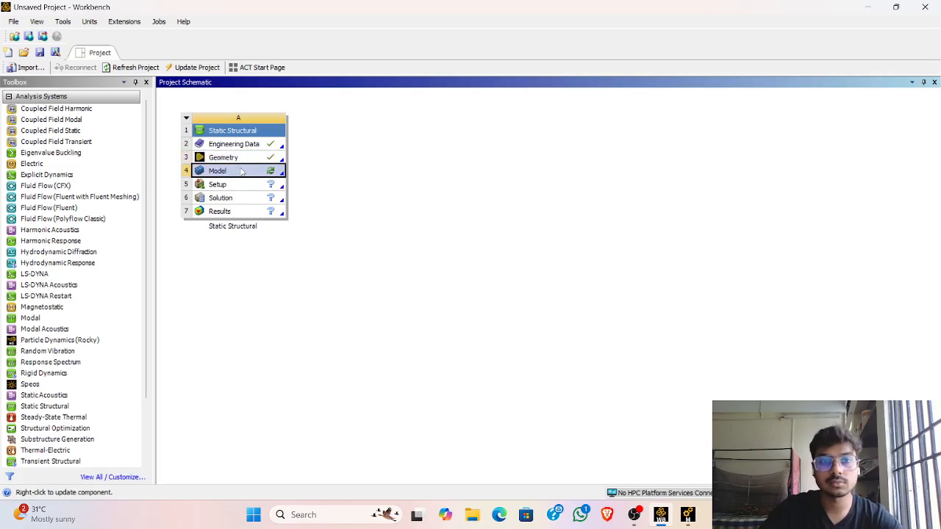
right_click(241, 171)
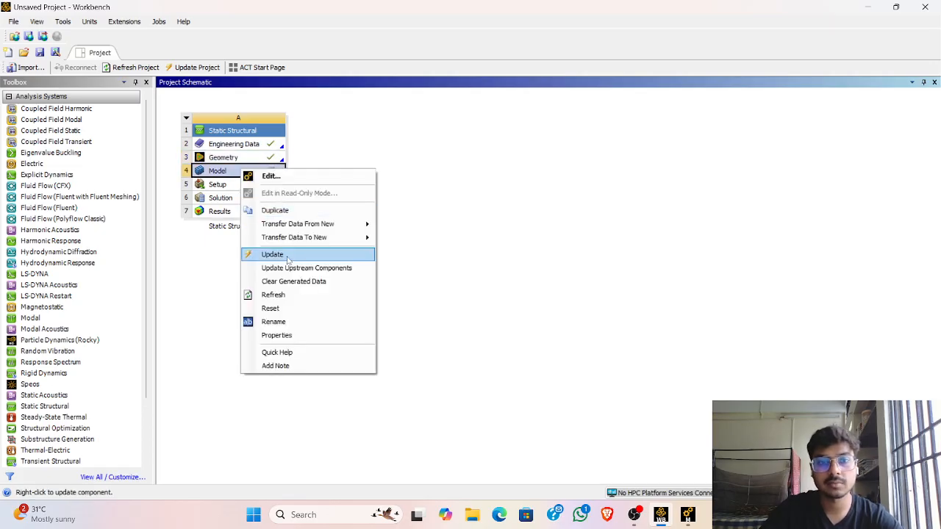
left_click(288, 258)
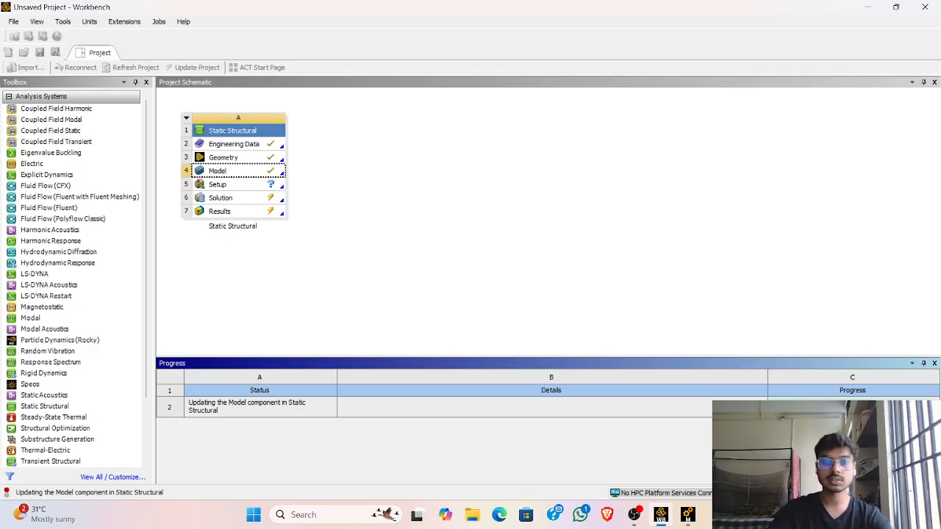
Step: Open the system's Setup in Mechanical, set the mesh element size to 0.1 m and generate the mesh
double_click(266, 187)
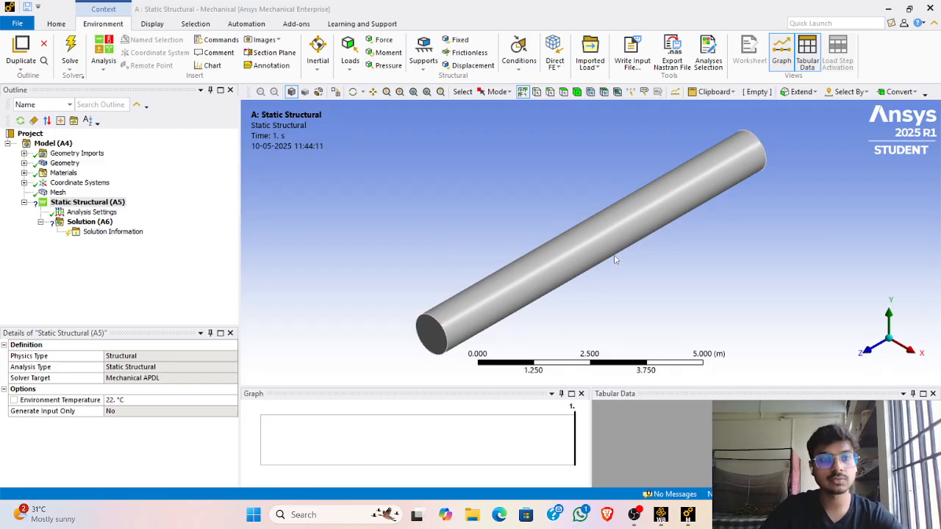
left_click(59, 191)
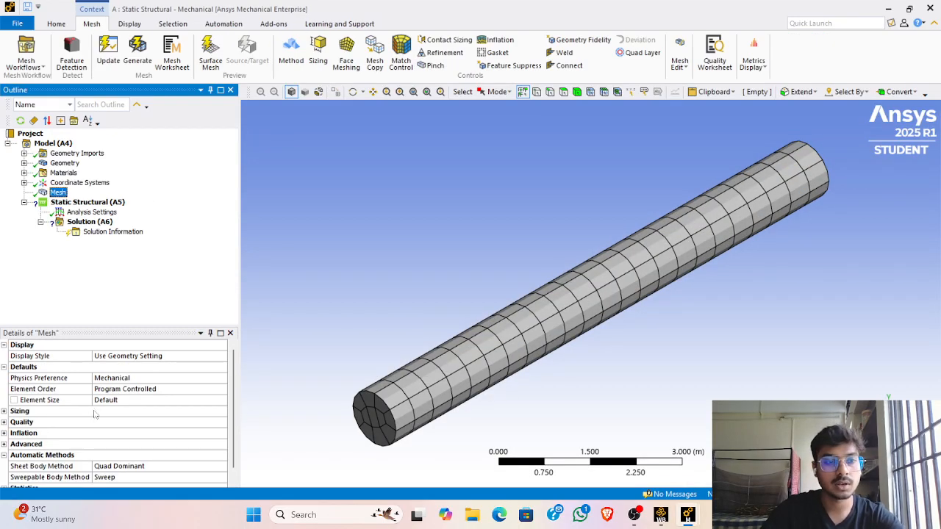
left_click(117, 401)
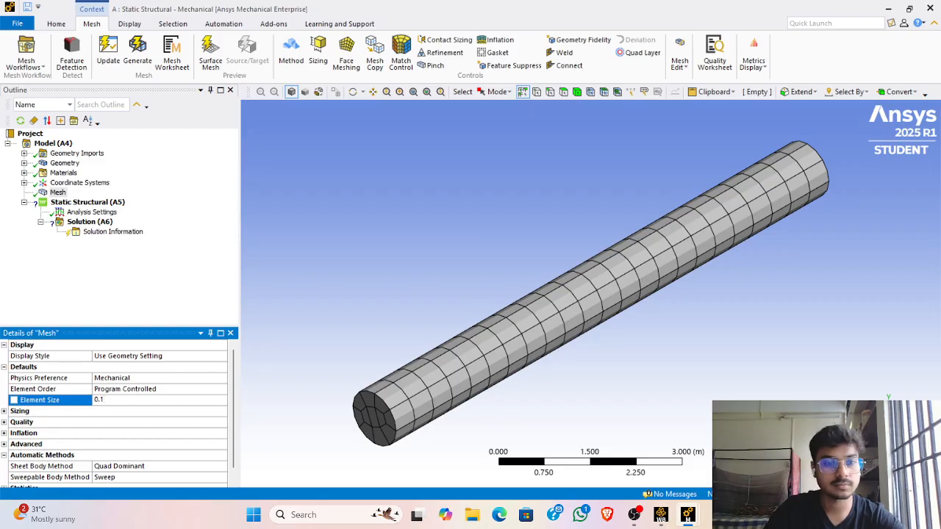
type("0.1")
left_click(138, 56)
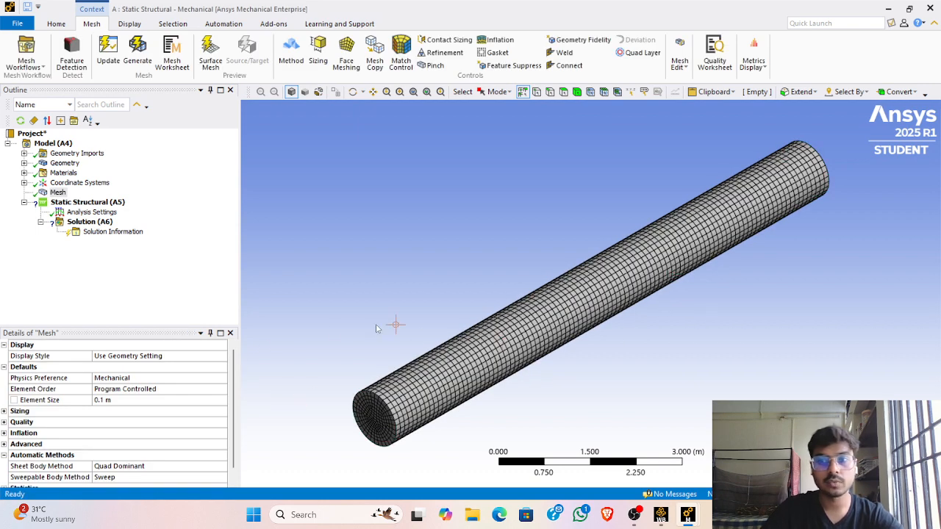
Step: Insert a Refinement control under Mesh
left_click(59, 193)
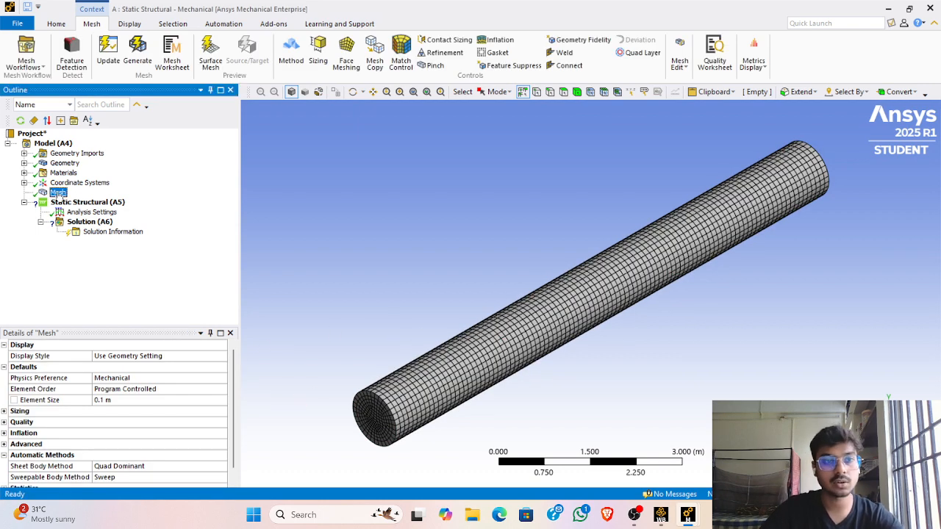
right_click(58, 192)
mouse_move(103, 200)
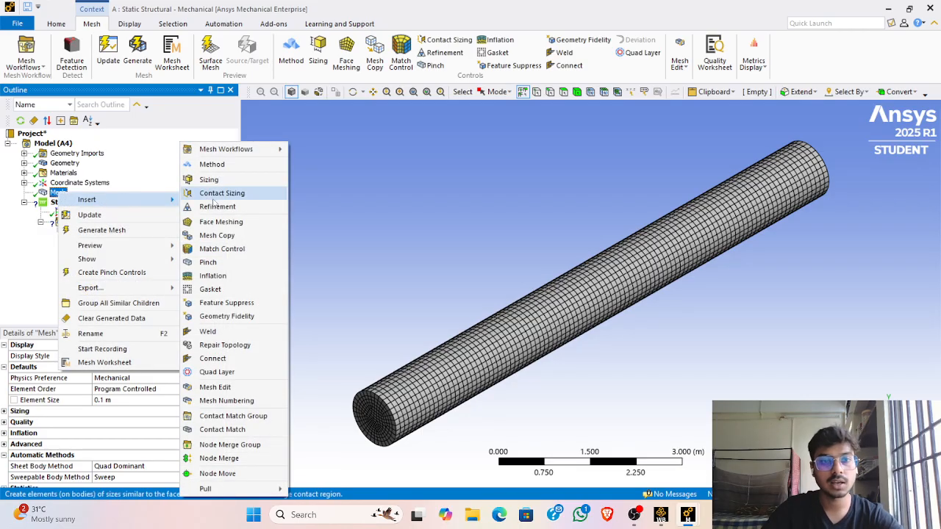
left_click(213, 207)
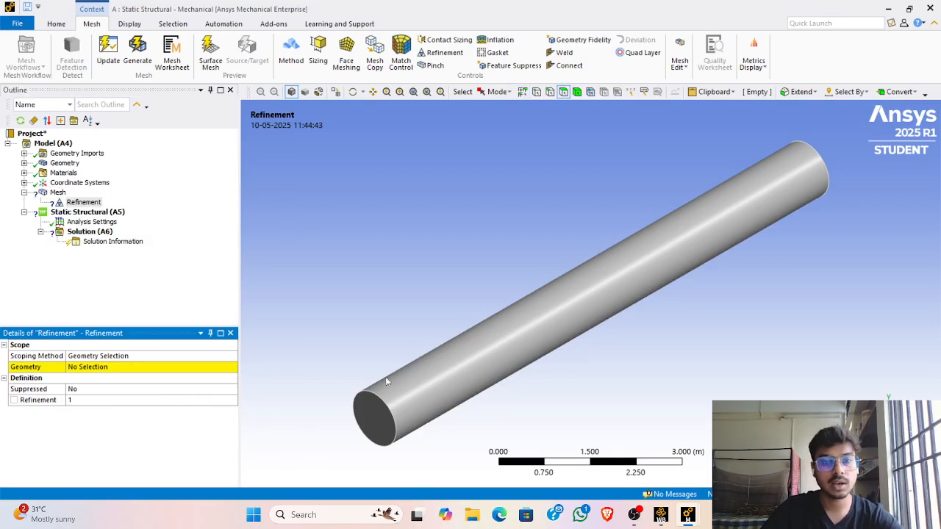
Step: Try to scope the refinement to the whole cylinder body
left_click(577, 91)
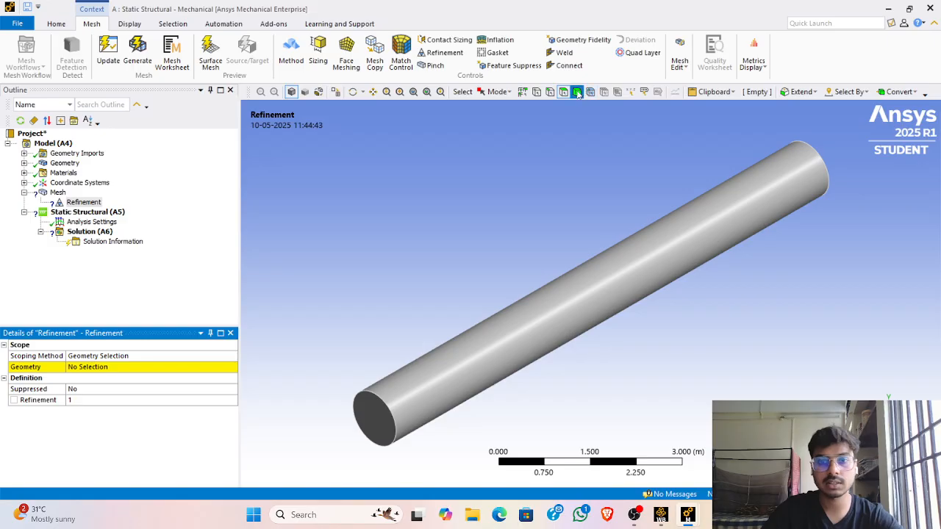
left_click(550, 311)
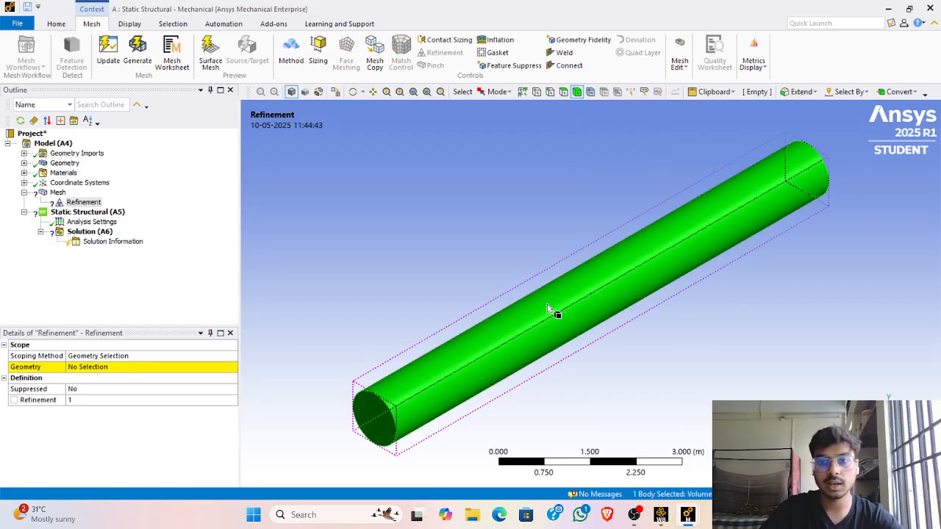
left_click(90, 367)
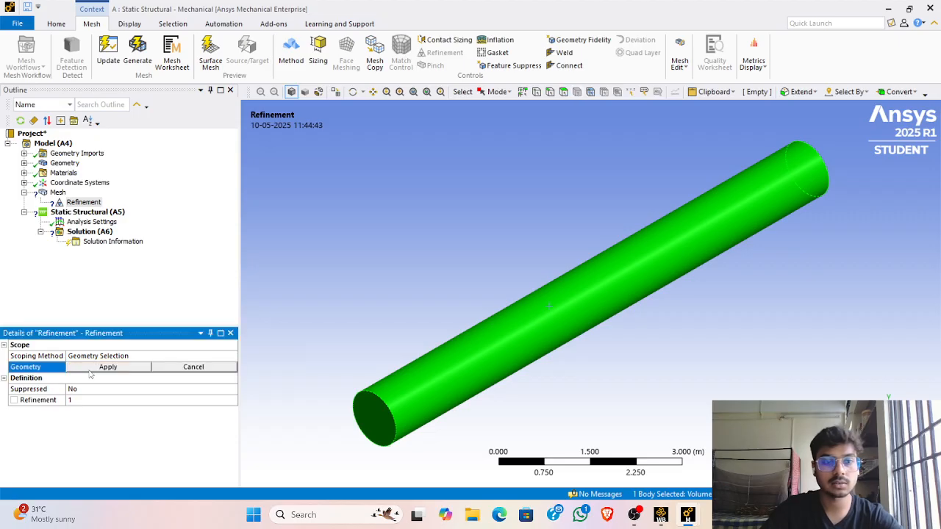
left_click(97, 371)
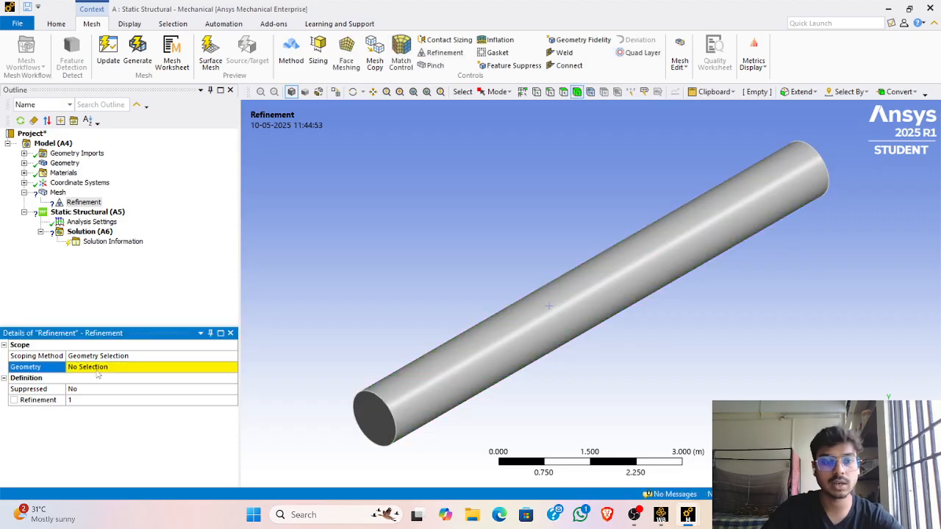
Step: Scope the refinement to all three cylinder faces: the curved side and both circular ends
left_click(166, 370)
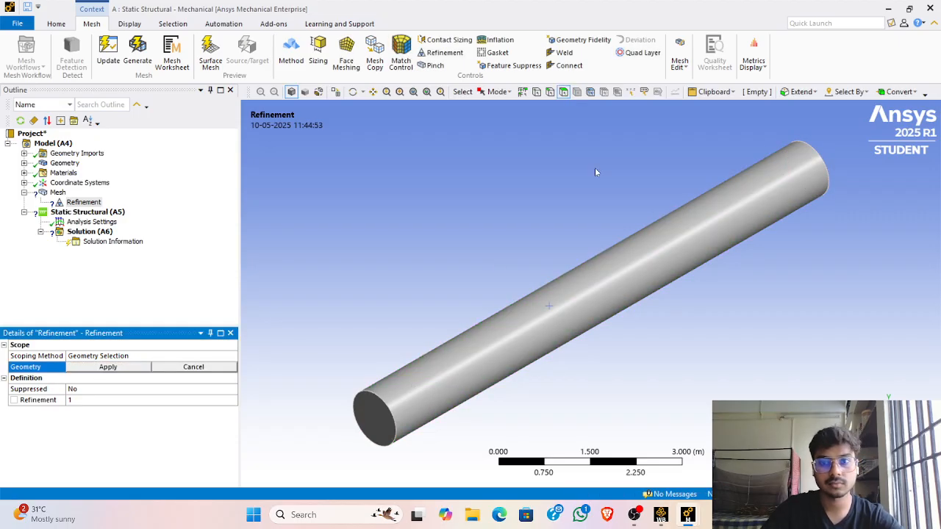
left_click(500, 343)
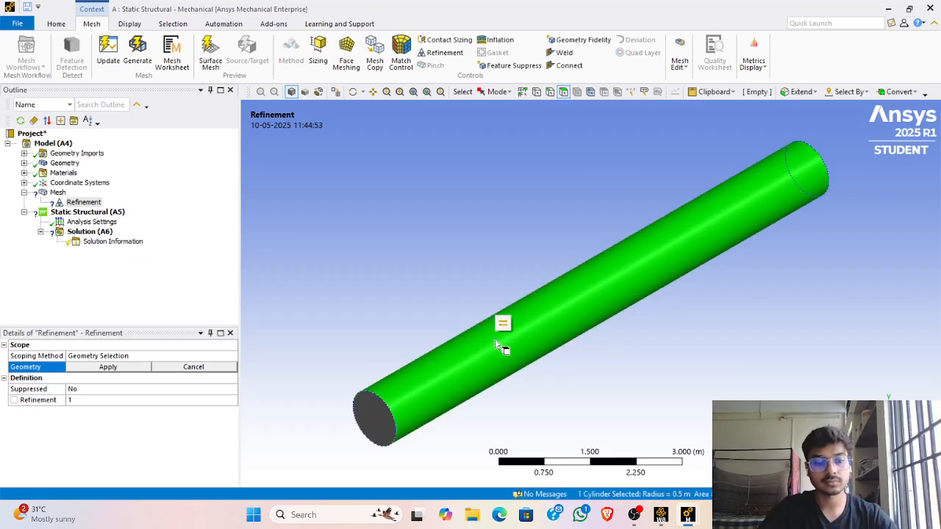
left_click(373, 426, "ctrl")
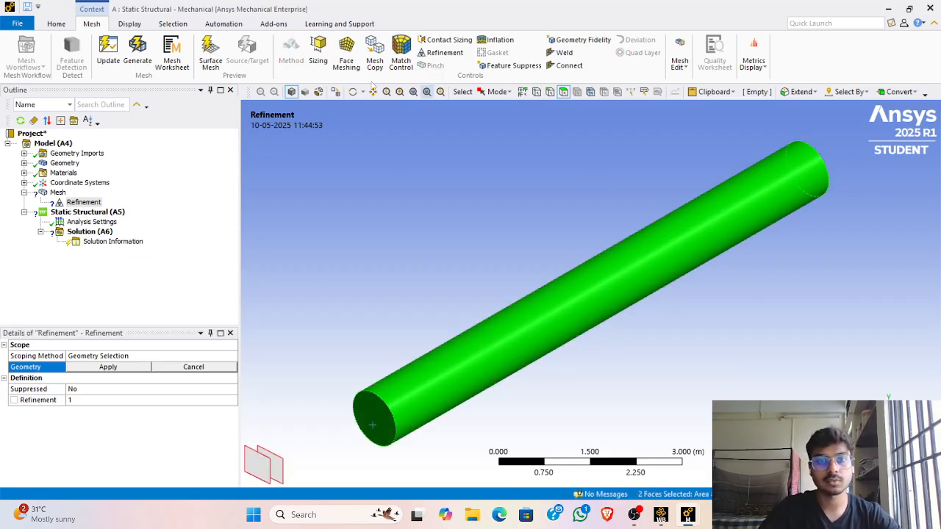
left_click(355, 92)
left_click_drag(522, 218, 364, 271)
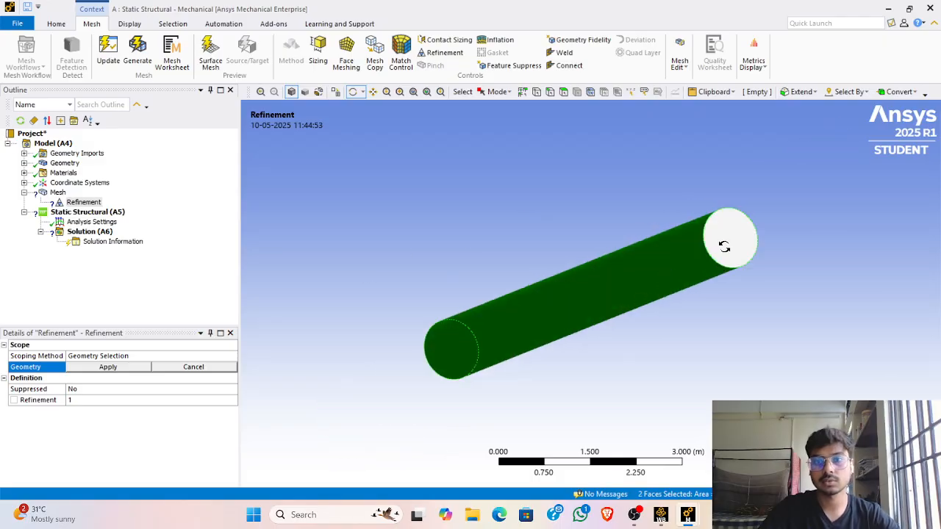
left_click(563, 92)
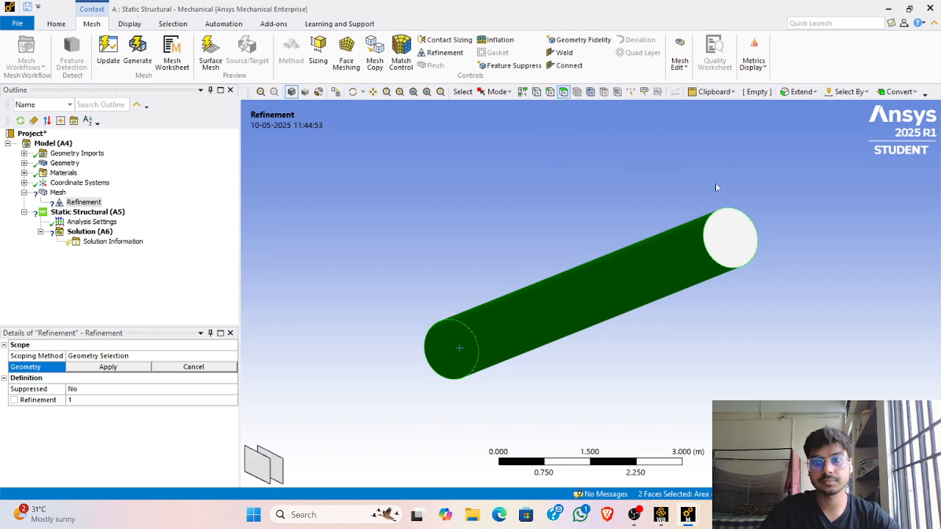
left_click(728, 220, "ctrl")
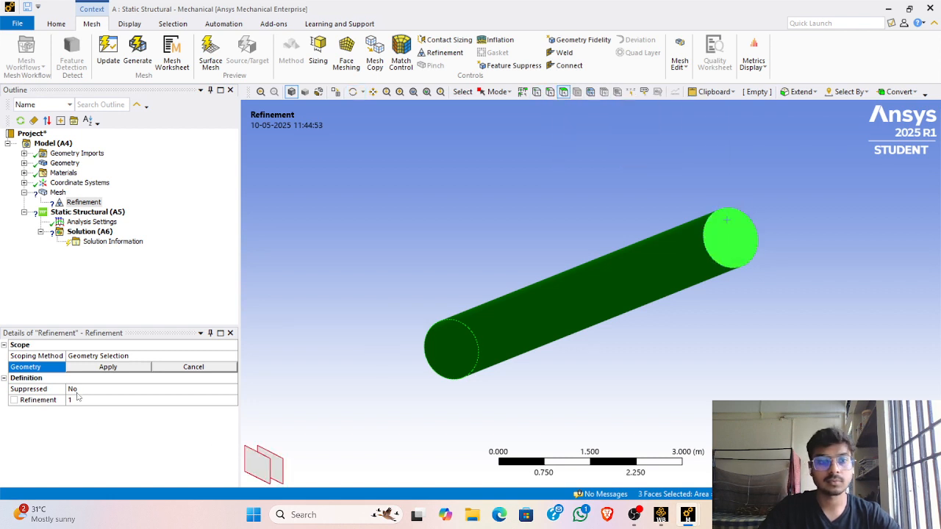
left_click(108, 367)
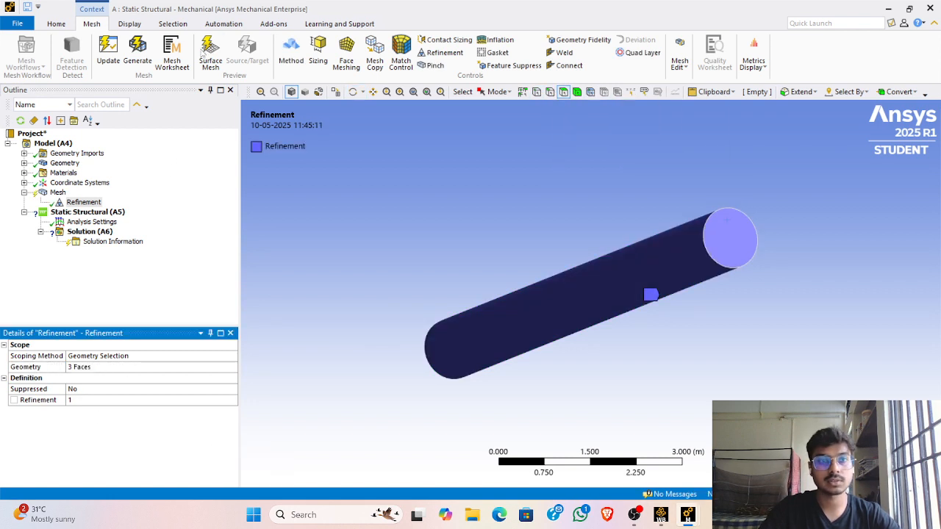
Step: Regenerate the mesh with the face refinement and display the refined mesh on the cylinder
left_click(137, 53)
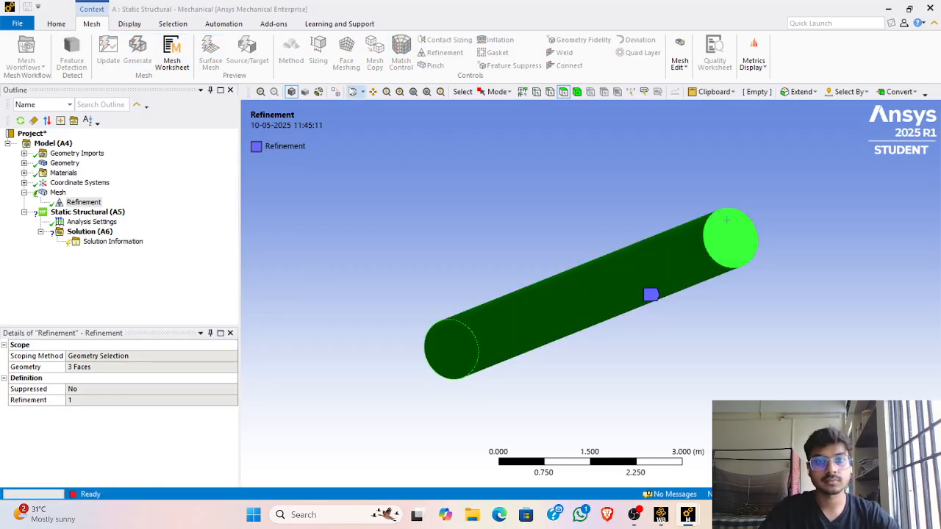
left_click(353, 91)
left_click_drag(375, 231, 560, 236)
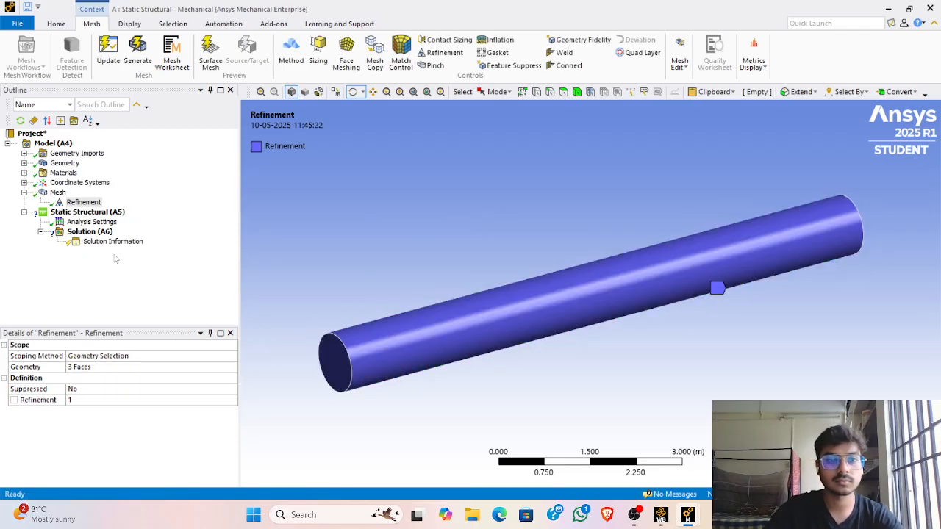
left_click(58, 192)
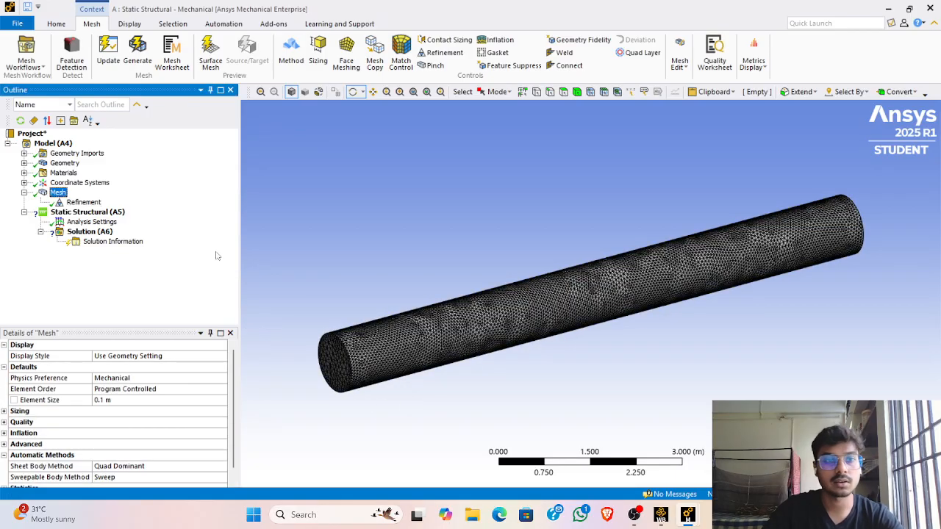
Step: Add a Fixed Support to the static structural analysis and apply it to the cylinder's circular end face on the negative-Z side
left_click(87, 212)
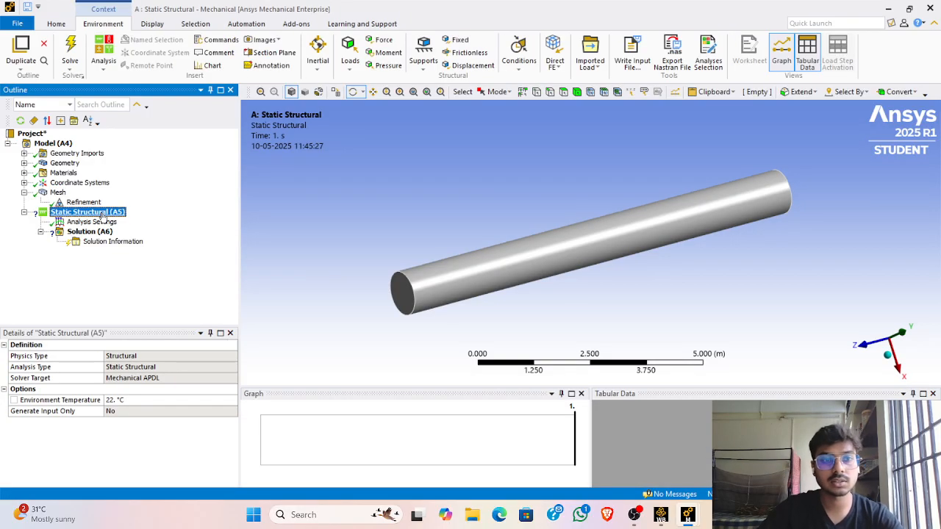
right_click(103, 214)
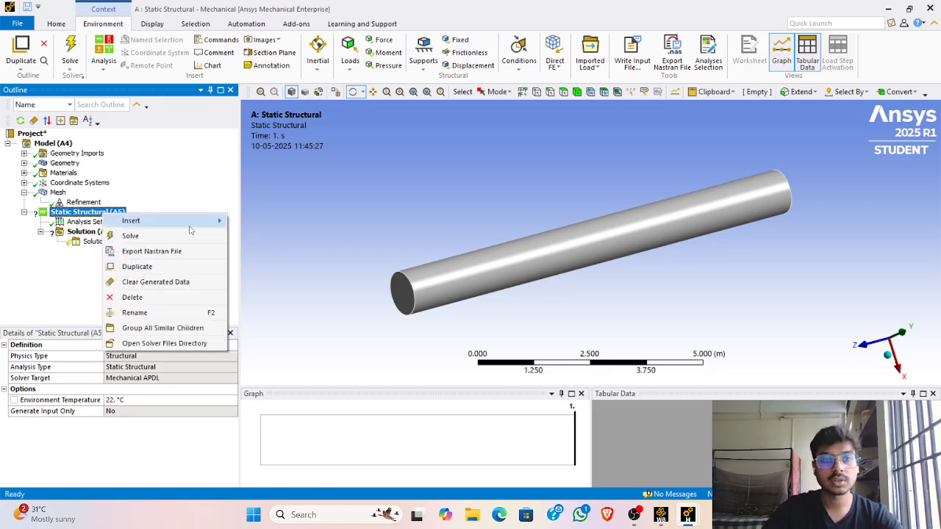
mouse_move(189, 226)
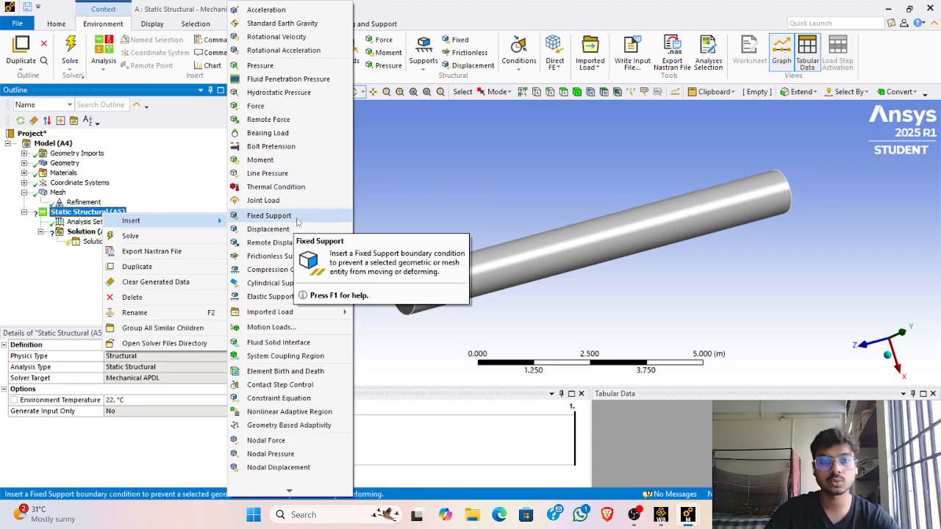
left_click(297, 220)
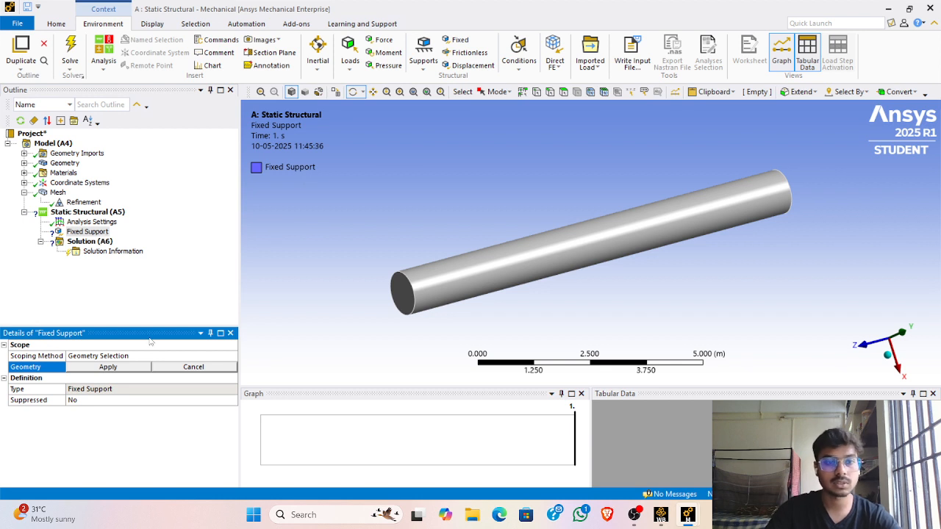
left_click_drag(630, 188, 512, 251)
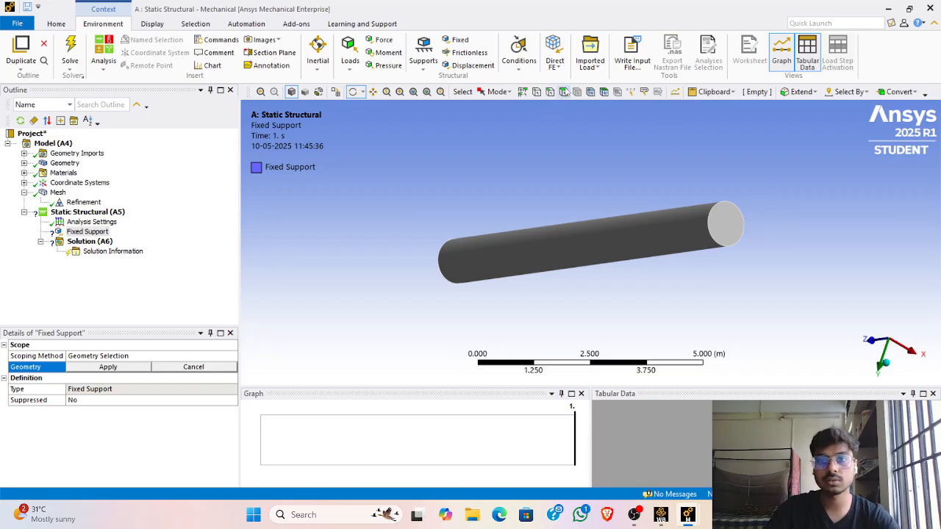
left_click(563, 92)
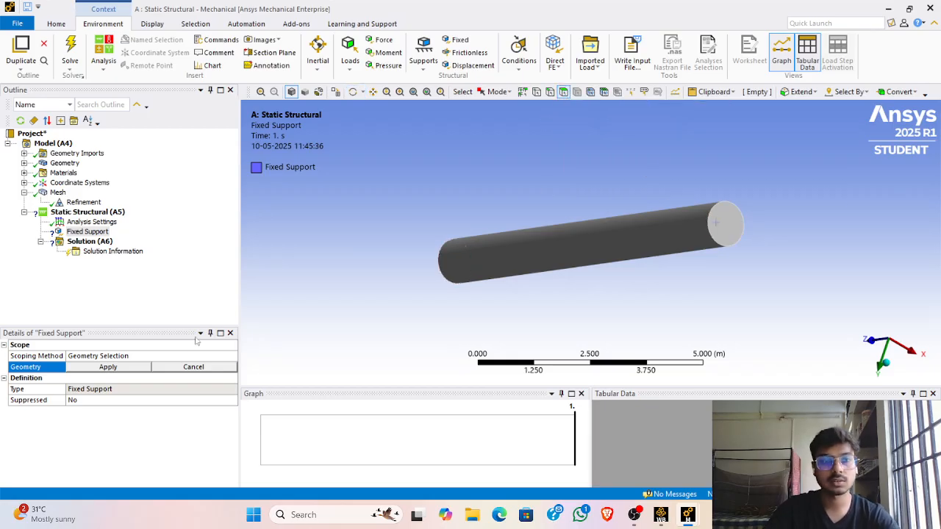
left_click(732, 236)
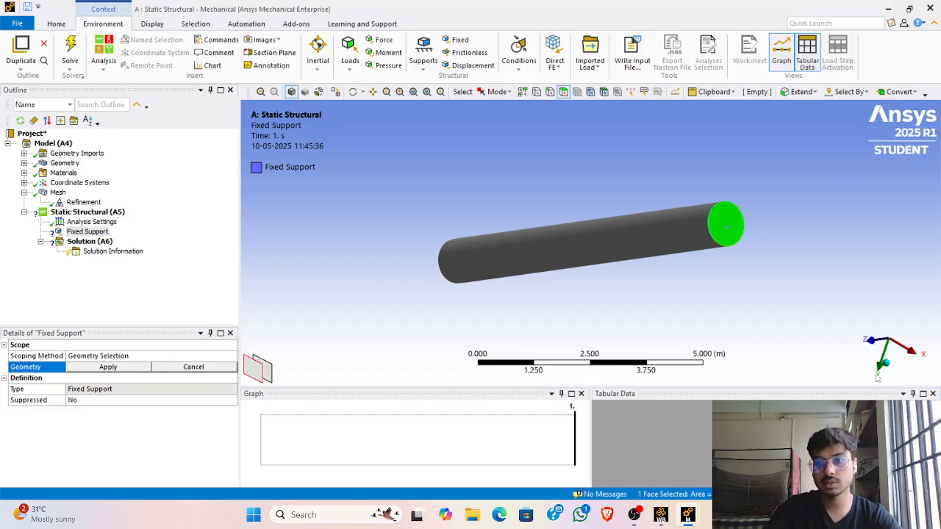
left_click(108, 367)
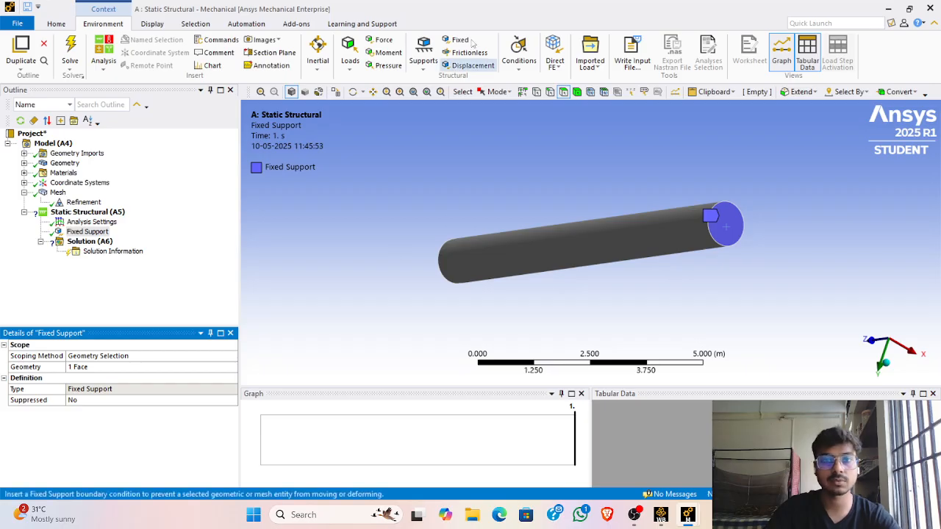
Step: Add a Moment load to the static structural analysis and scope it to the circular edge of the cylinder's free end
left_click(353, 92)
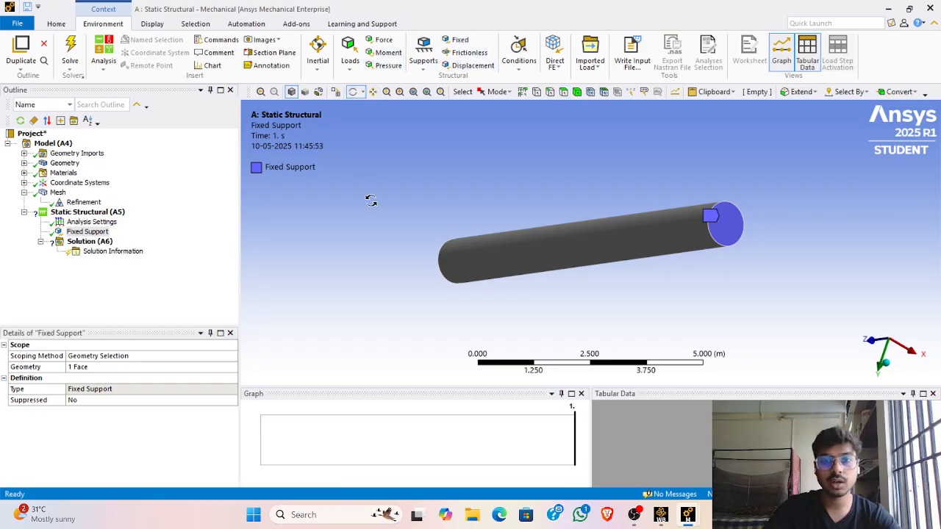
left_click_drag(372, 201, 610, 256)
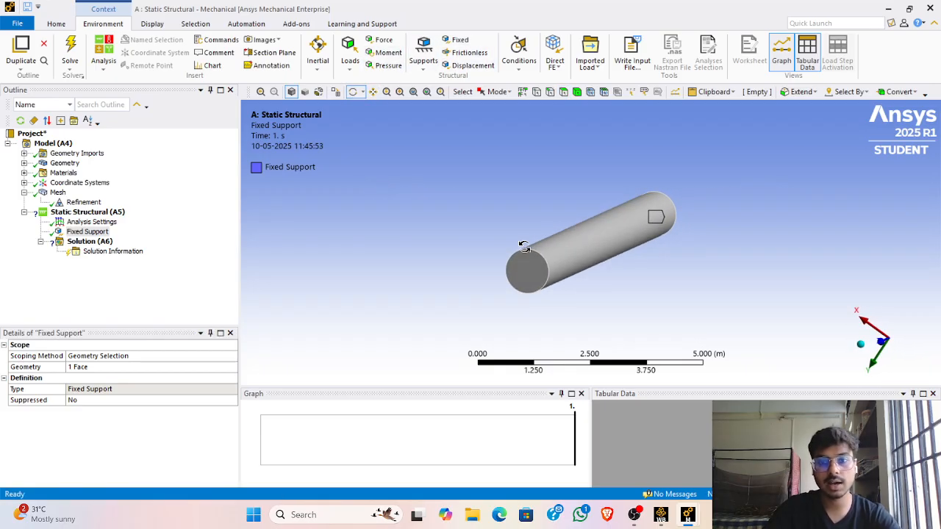
left_click_drag(519, 246, 487, 231)
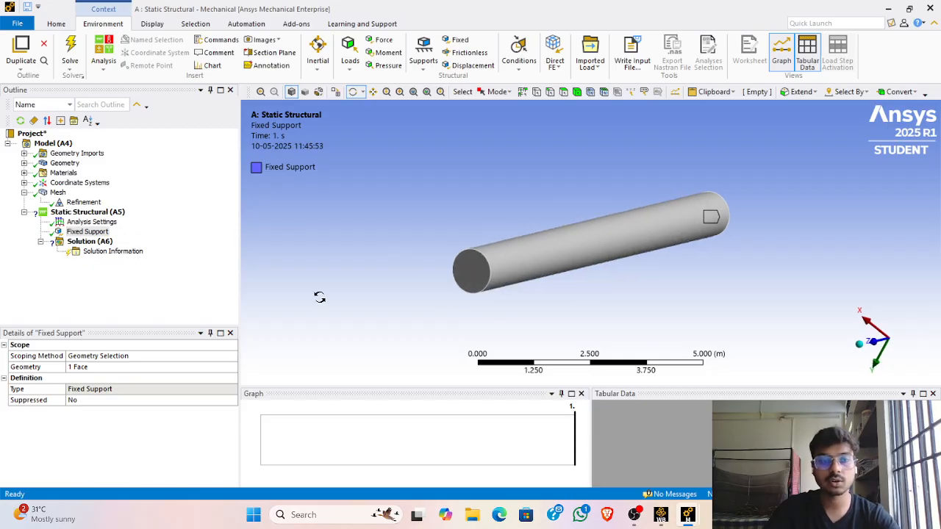
left_click(83, 214)
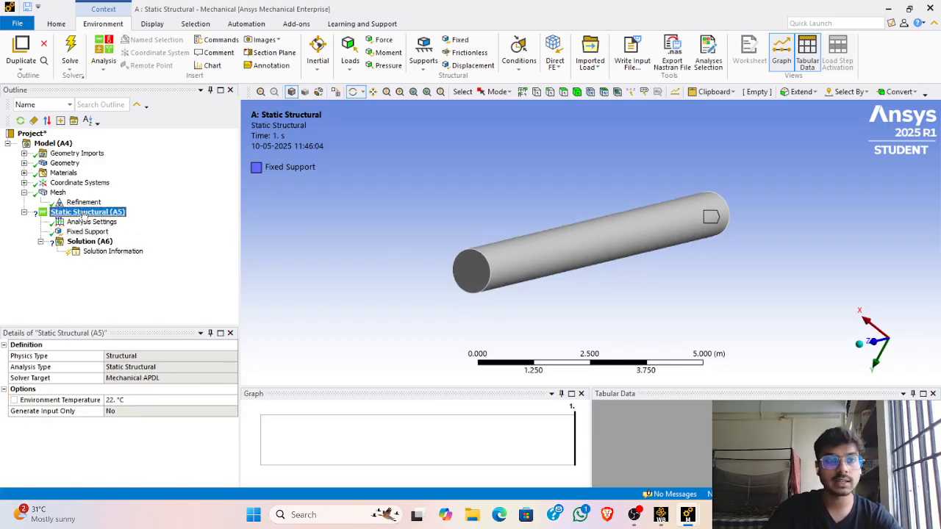
right_click(84, 213)
mouse_move(109, 220)
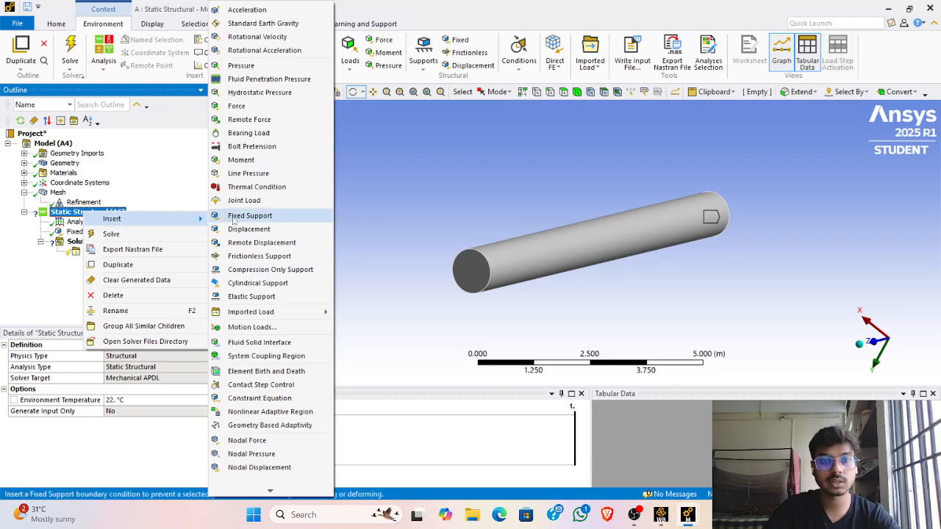
left_click(280, 163)
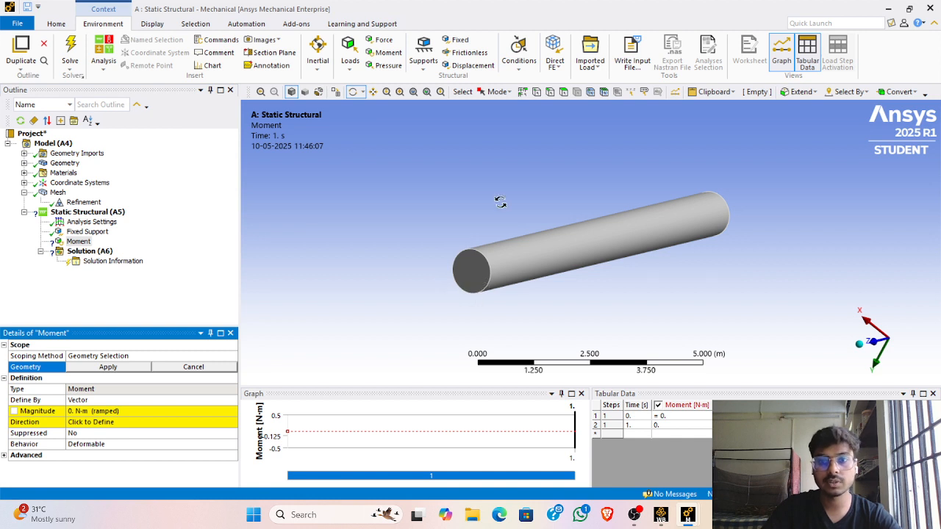
left_click(550, 91)
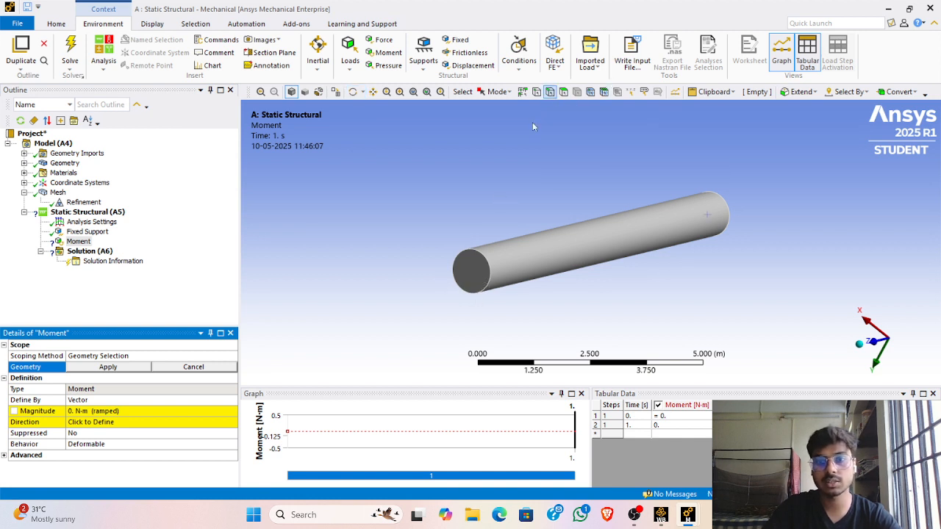
left_click(491, 278)
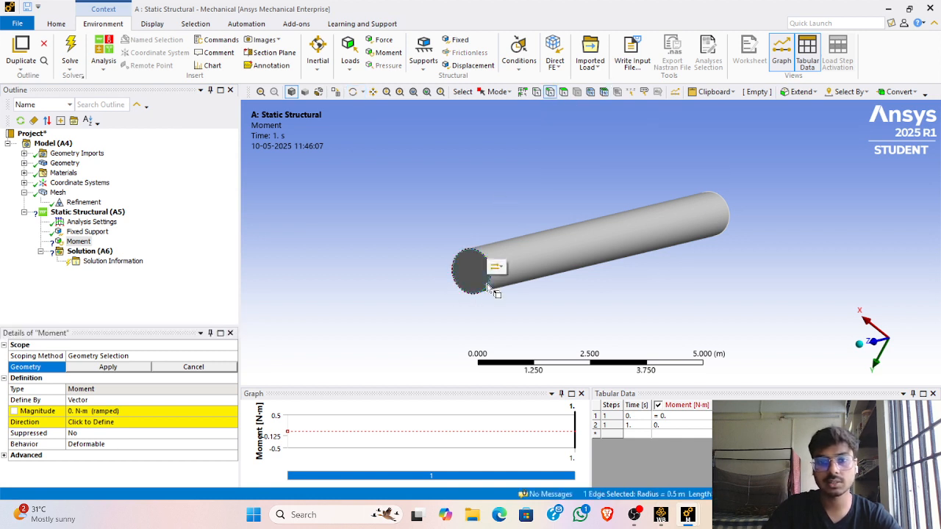
left_click(107, 367)
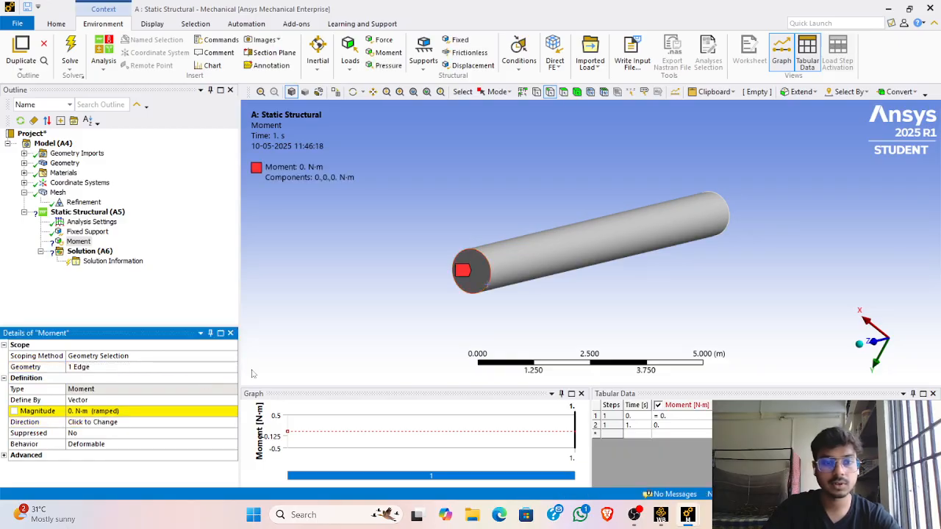
Step: Define the moment by components and set its Z component to 20 N·m
left_click(141, 400)
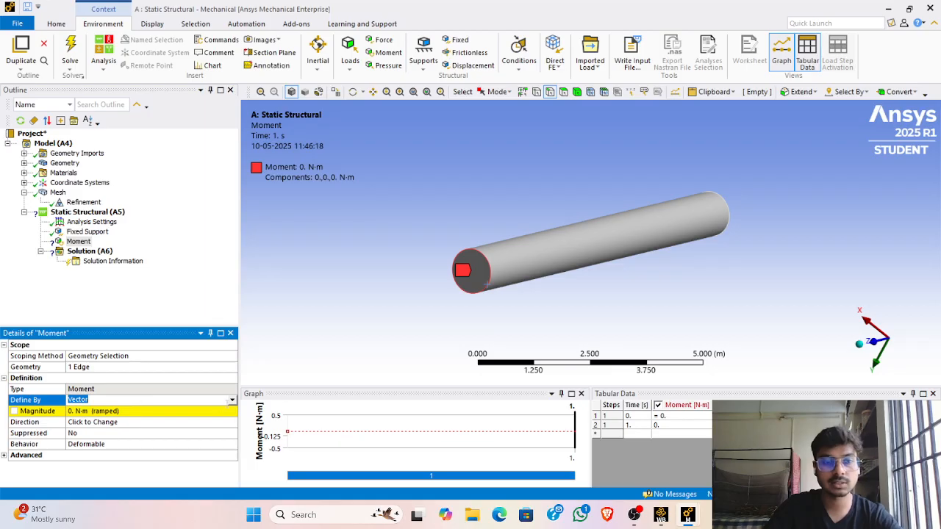
left_click(232, 400)
left_click(162, 417)
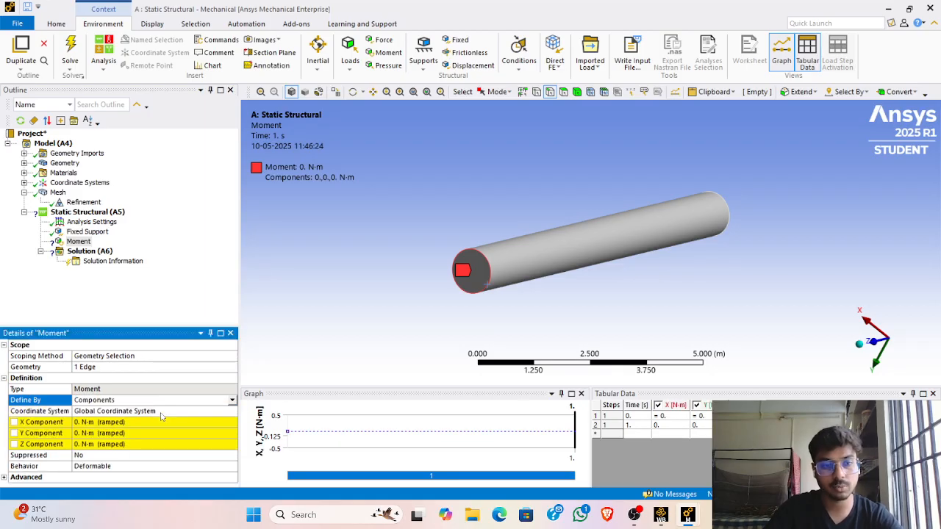
left_click(142, 444)
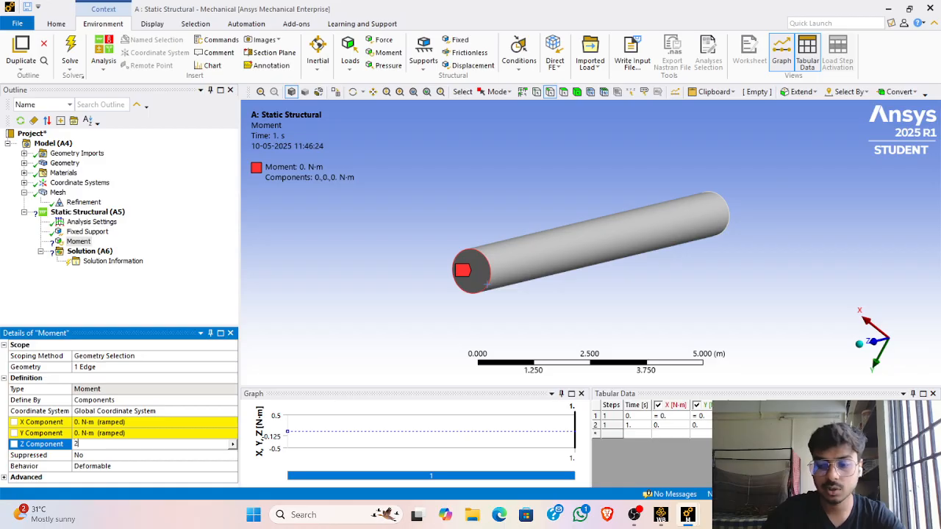
key("Return")
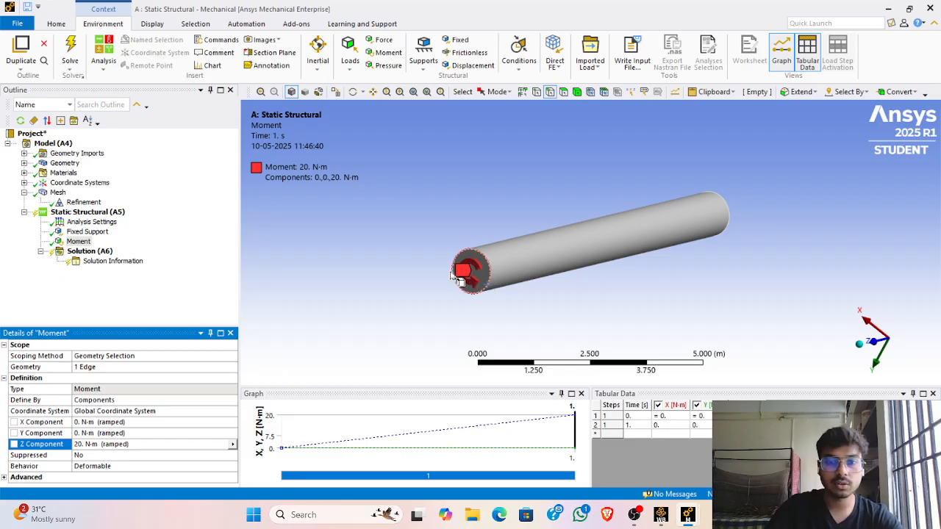
Step: Add a Force load to the static structural analysis and apply it to the circular face of the cylinder's free end
right_click(83, 212)
mouse_move(133, 224)
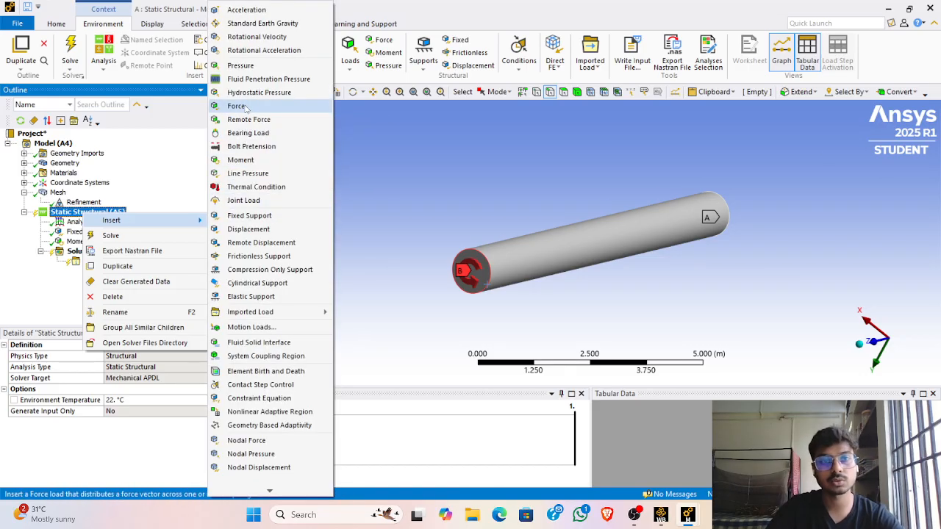
left_click(246, 107)
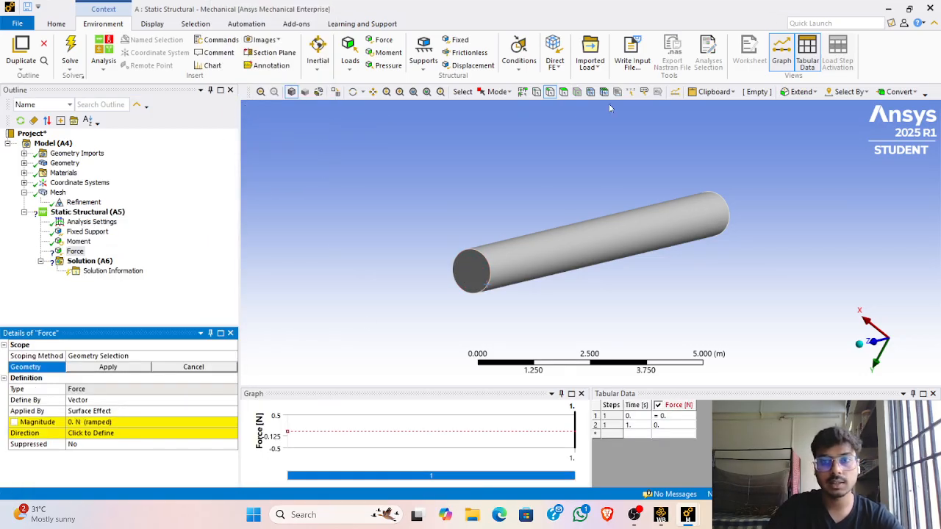
left_click(564, 91)
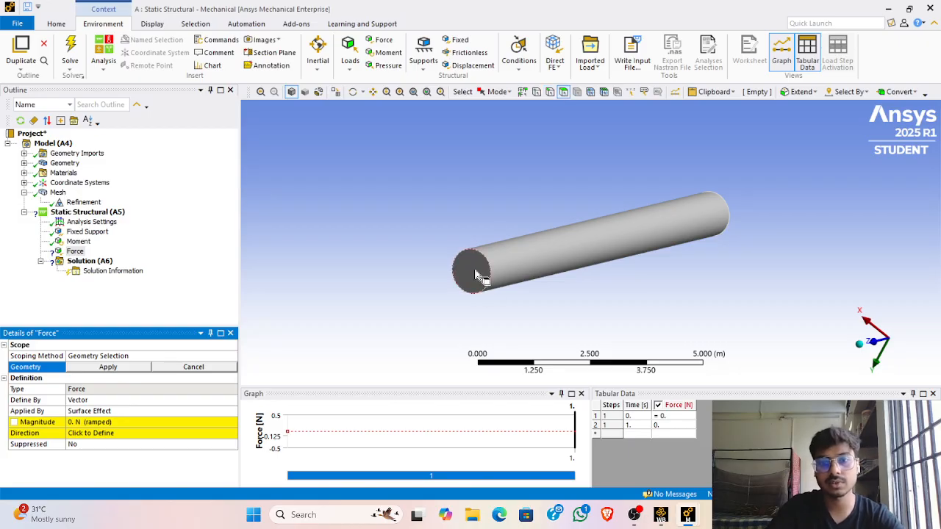
left_click(476, 276)
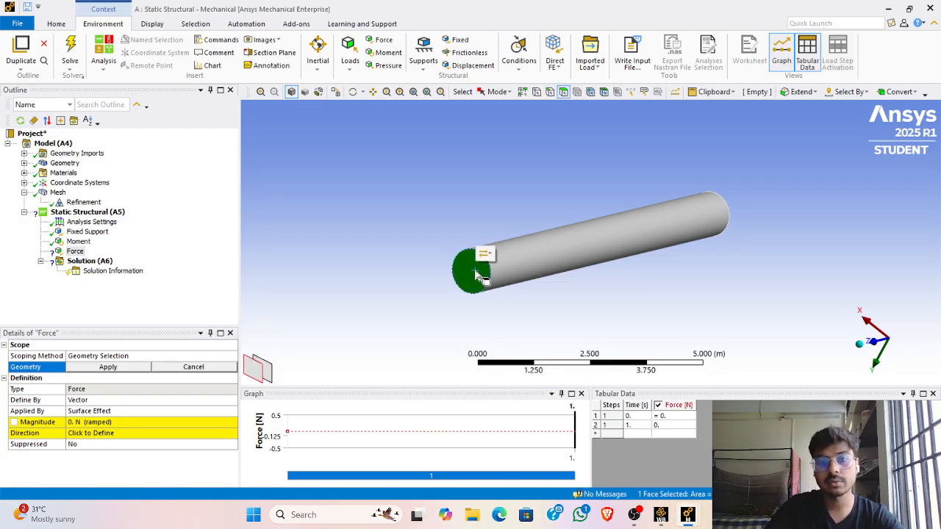
left_click(131, 368)
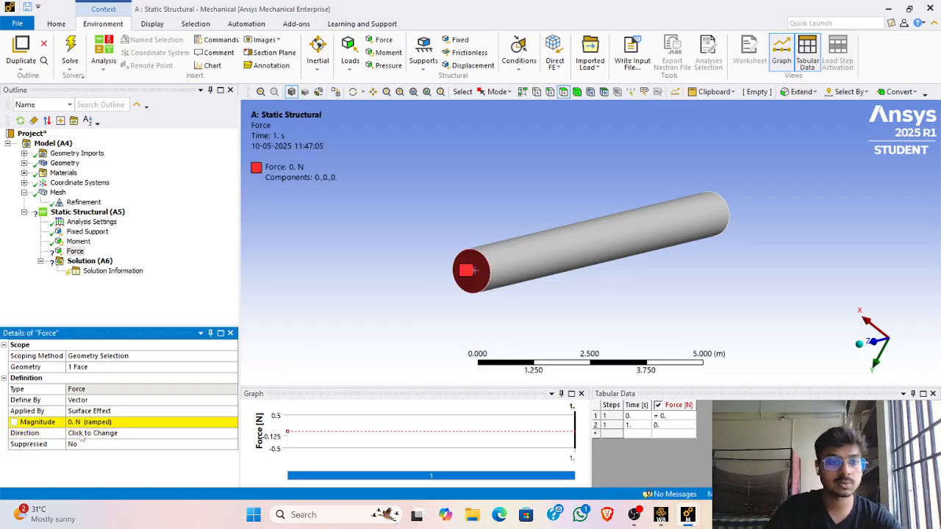
Step: Define the force by components and set its Z component to 50 N
left_click(108, 400)
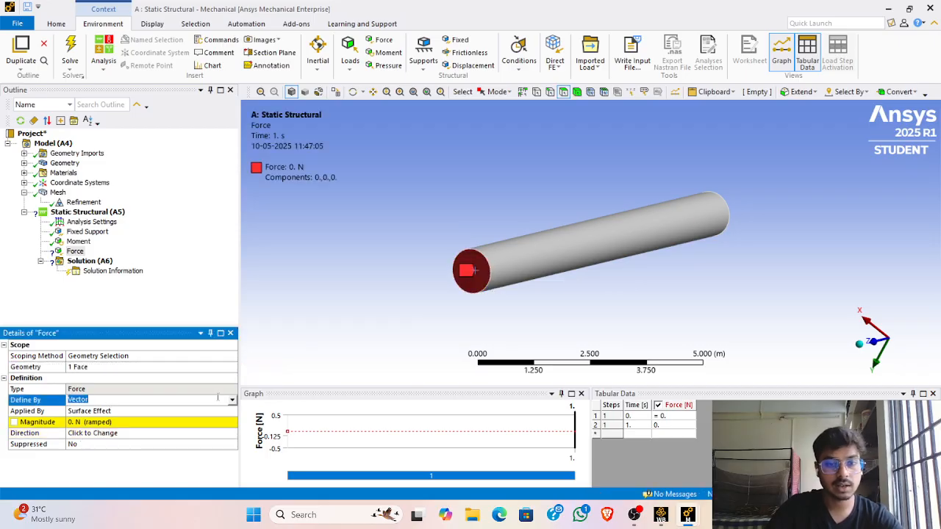
left_click(233, 401)
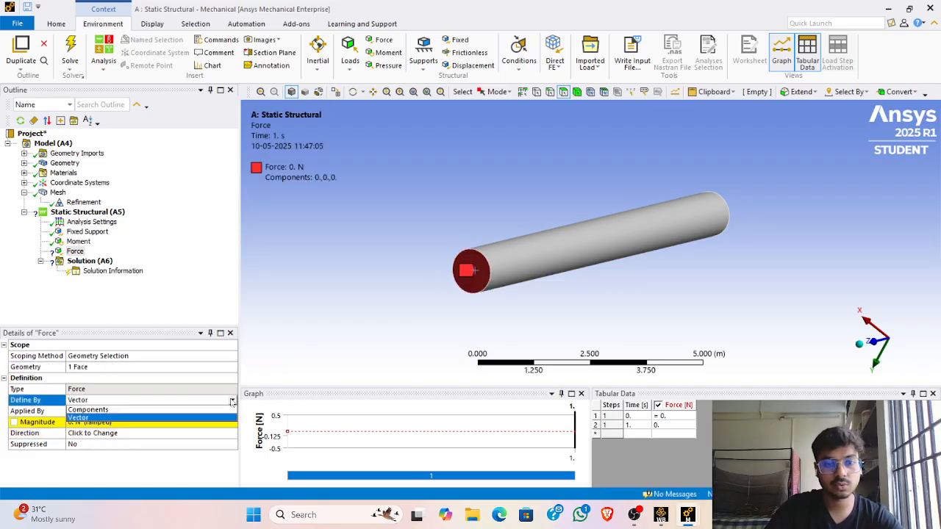
left_click(157, 414)
left_click(126, 456)
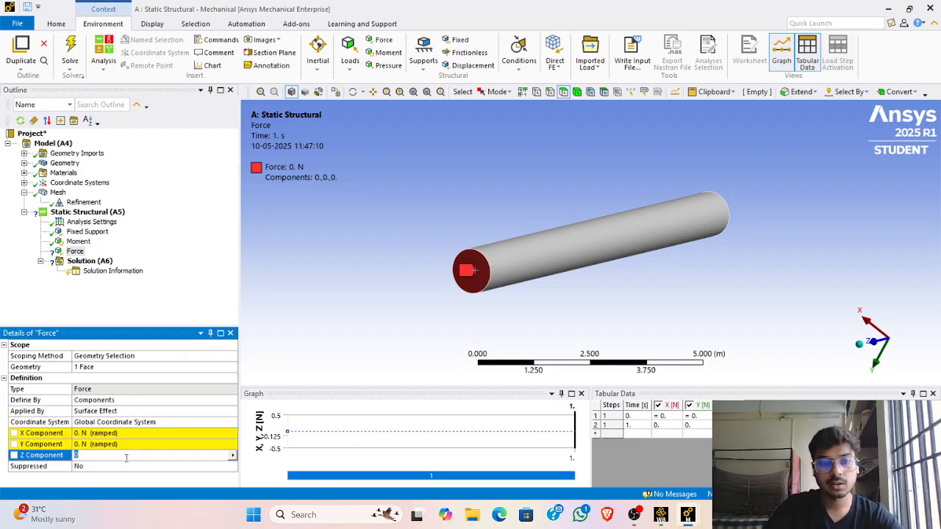
key("BackSpace")
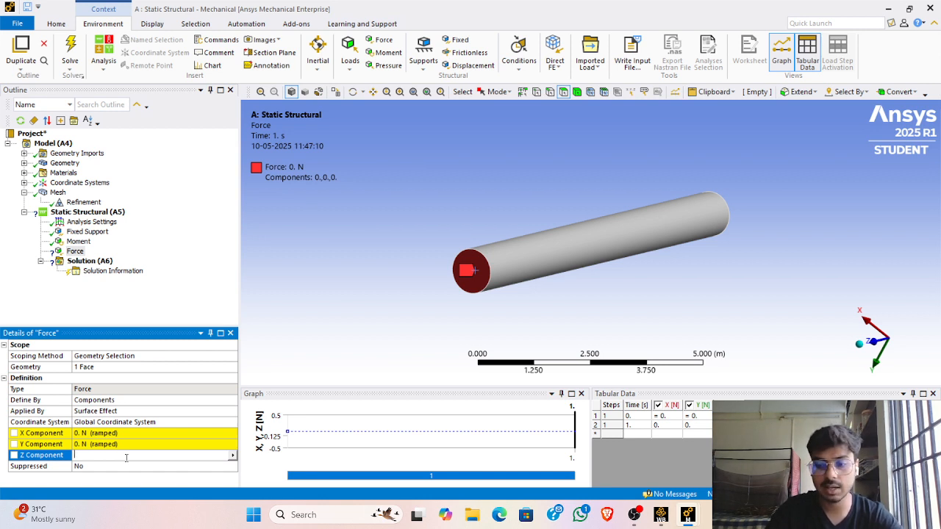
key("Return")
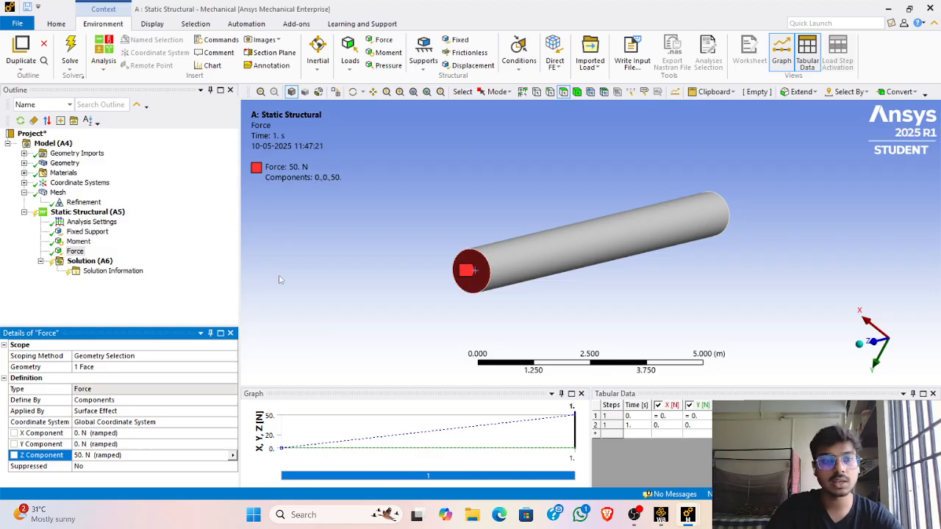
Step: Add Total Deformation and Directional Deformation results to the solution
left_click(89, 262)
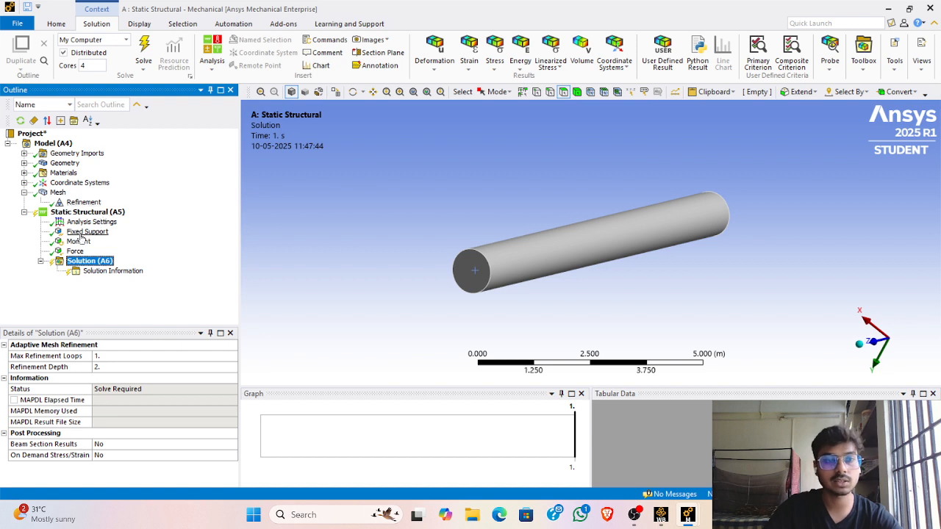
right_click(95, 265)
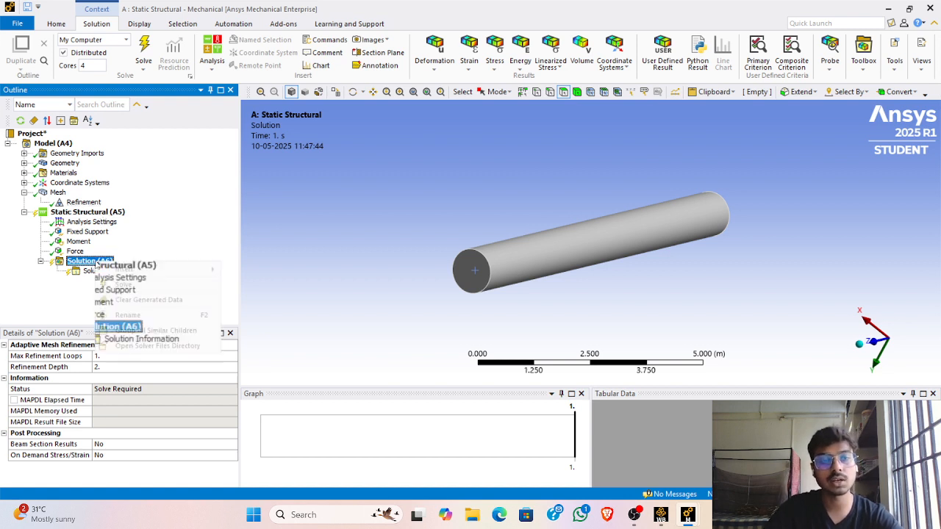
mouse_move(136, 270)
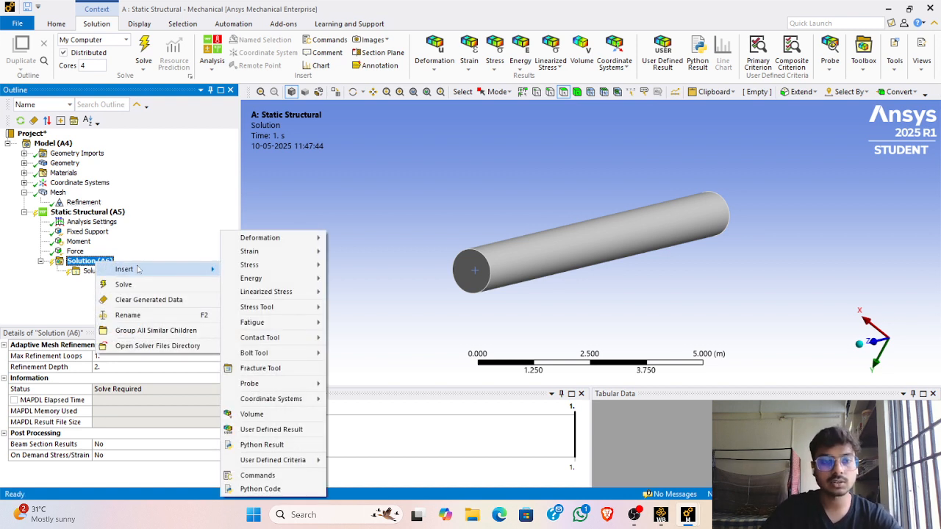
mouse_move(269, 236)
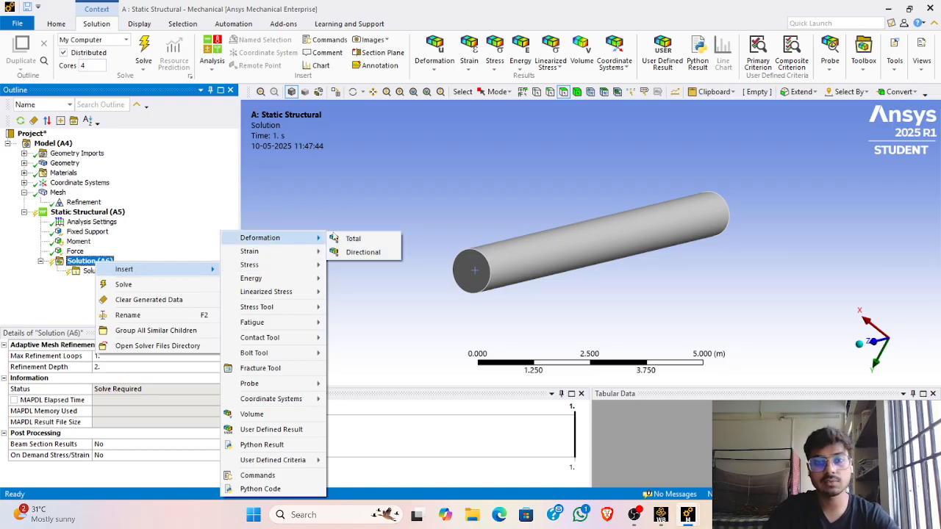
left_click(351, 240)
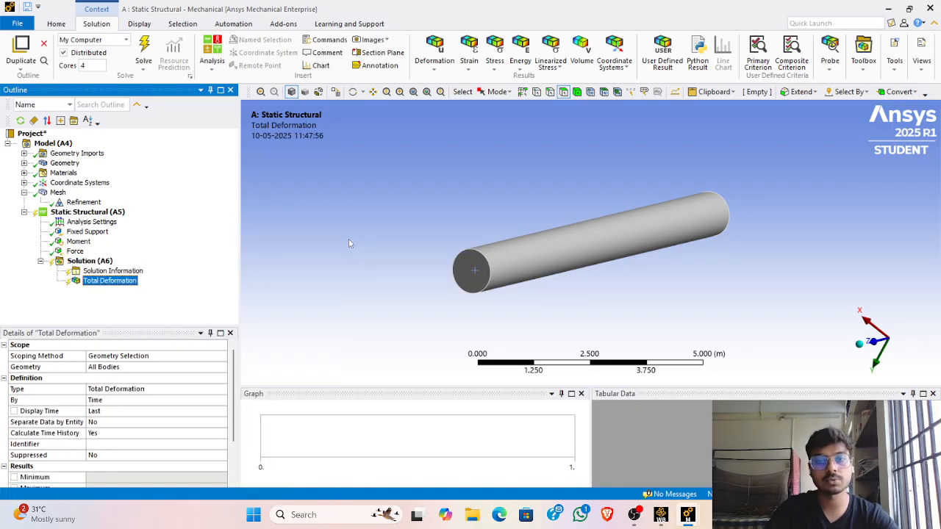
right_click(80, 263)
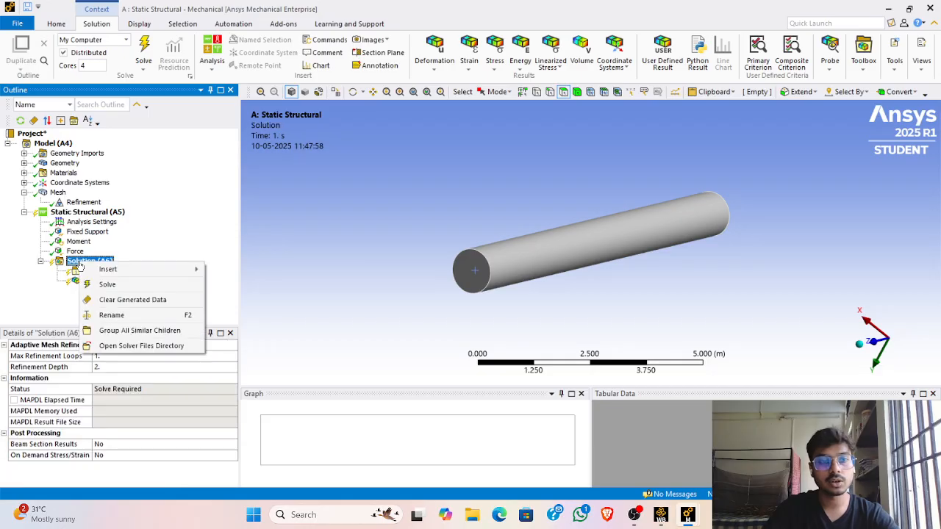
mouse_move(111, 271)
mouse_move(250, 239)
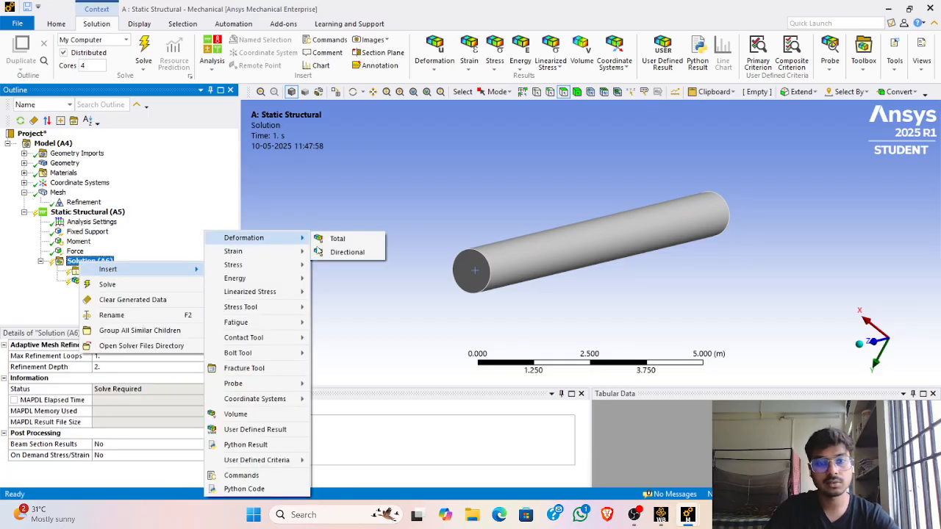
left_click(343, 253)
Step: Add an Equivalent (von-Mises) strain result to the solution
left_click(94, 262)
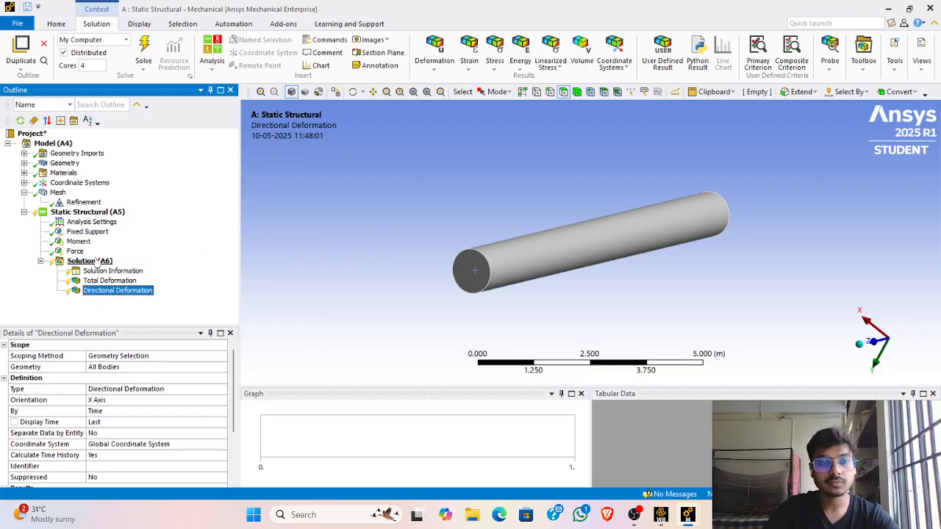
right_click(96, 262)
mouse_move(125, 265)
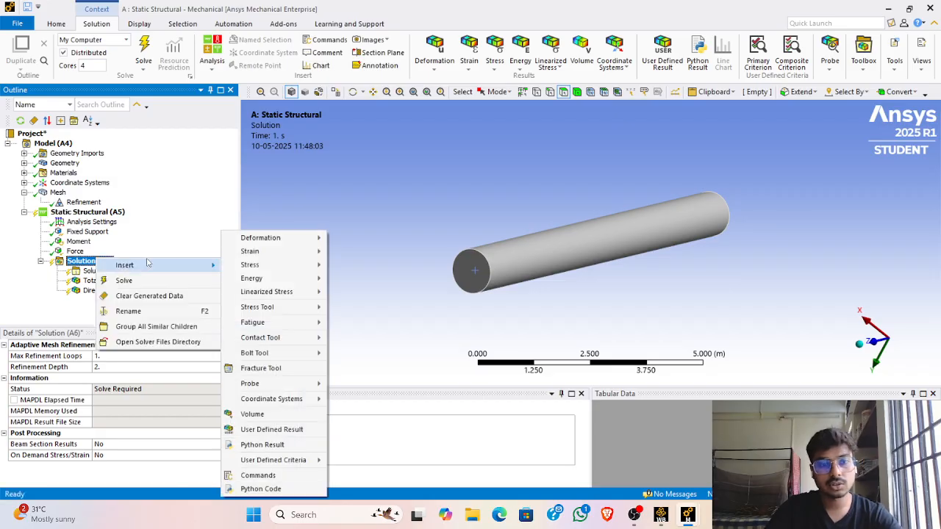
mouse_move(266, 251)
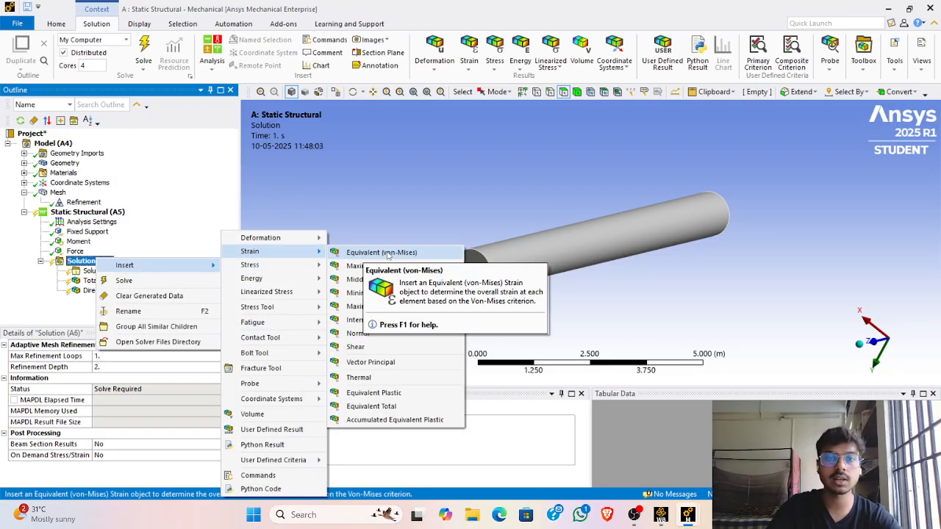
left_click(423, 254)
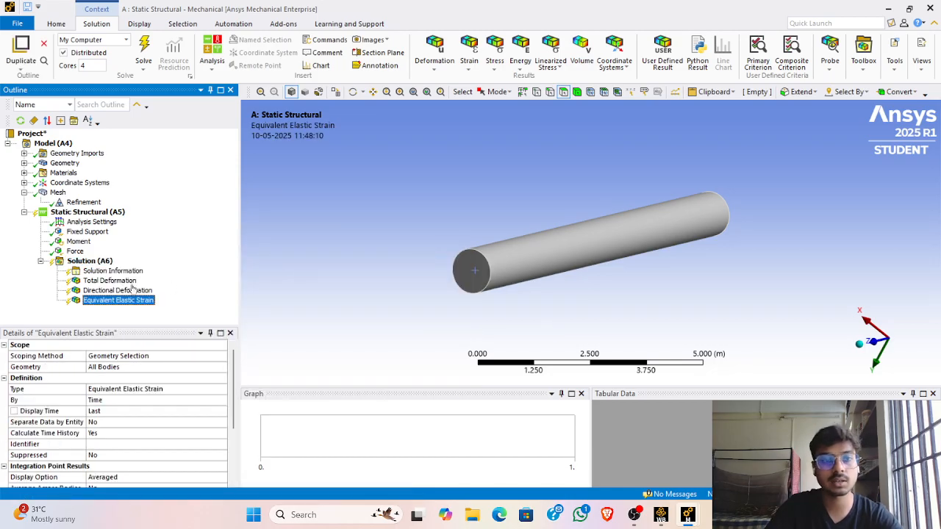
Step: Add an Equivalent (von-Mises) stress result to the solution
left_click(75, 264)
right_click(75, 266)
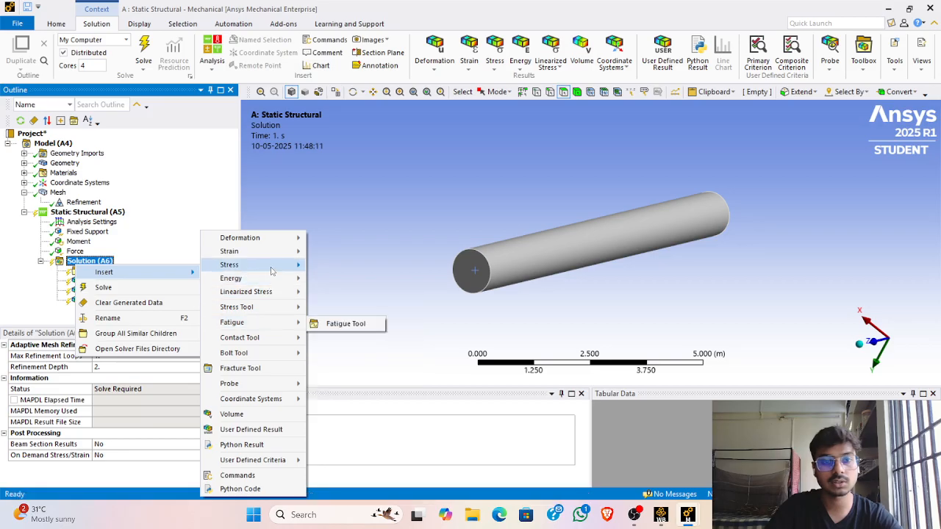
mouse_move(254, 264)
left_click(349, 268)
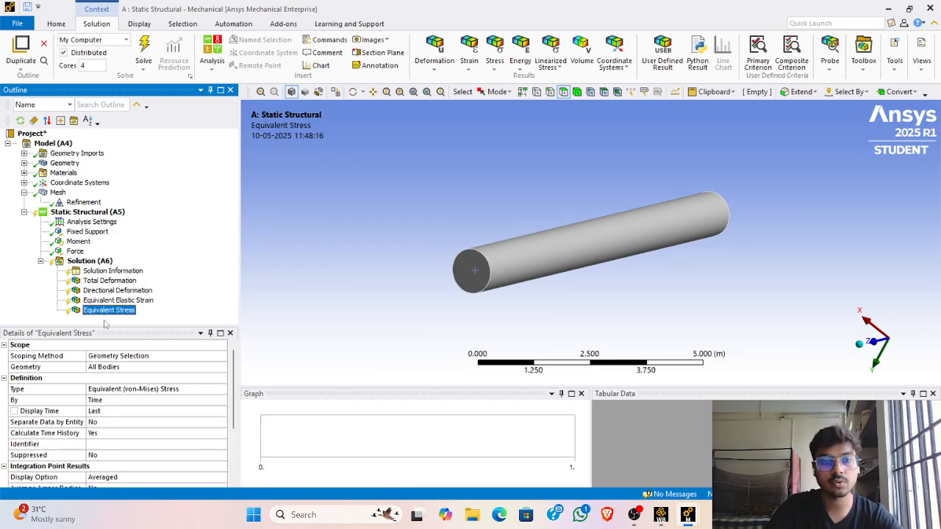
Step: Solve the static structural analysis and view the equivalent stress plot on the cylinder
scroll(163, 374, "down", 3)
scroll(162, 374, "up", 3)
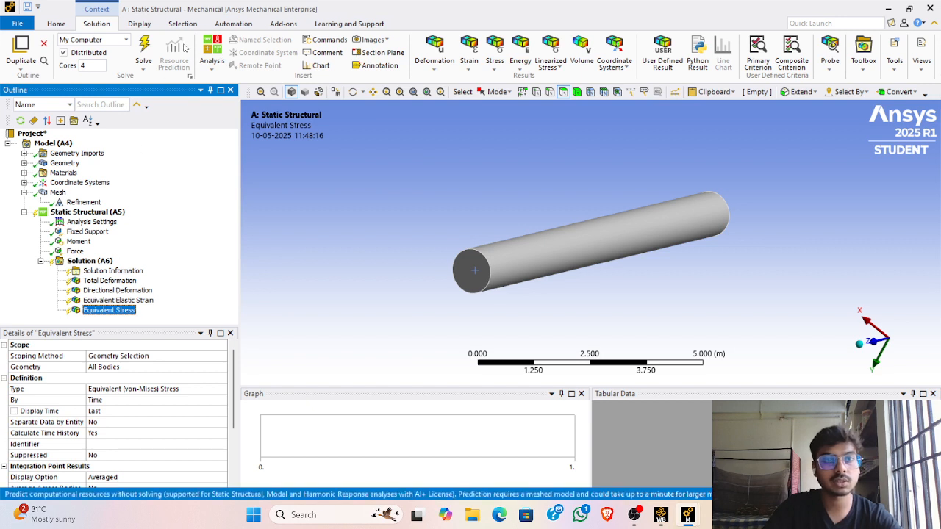
left_click(145, 49)
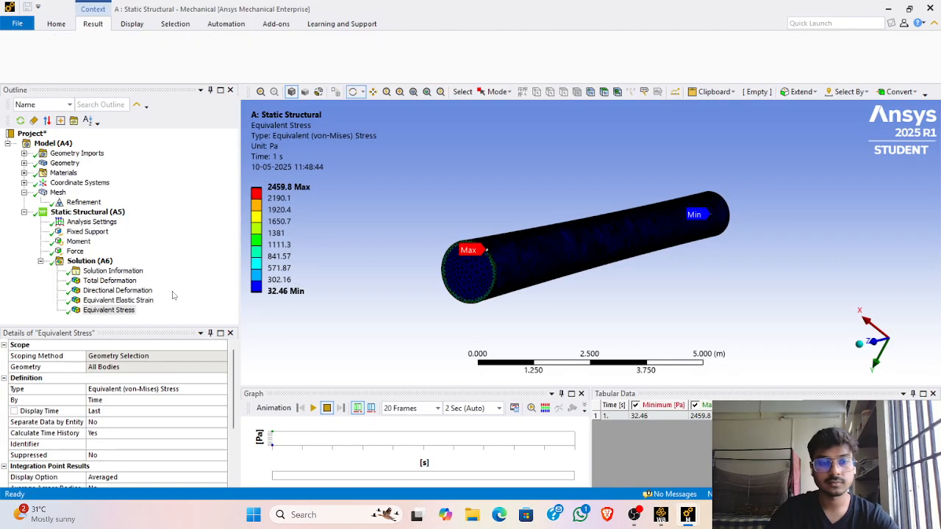
left_click_drag(633, 292, 523, 278)
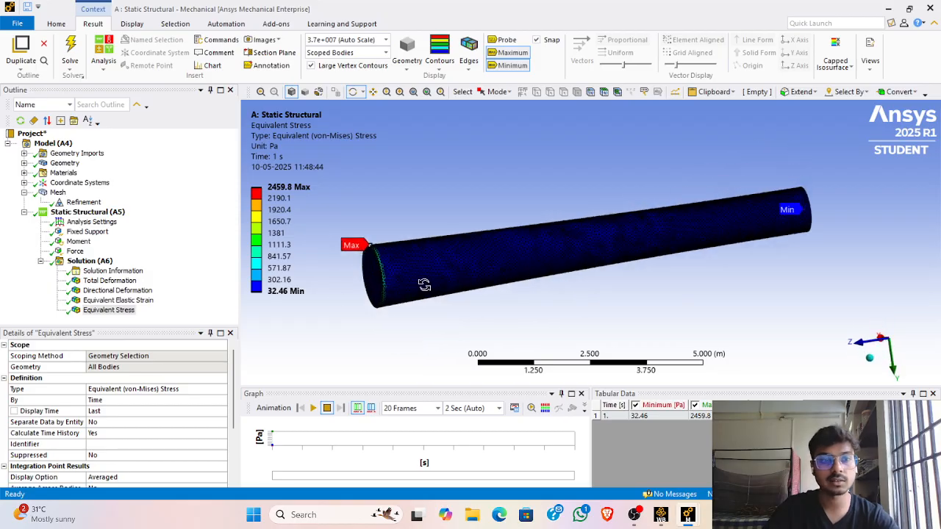
Step: Display the Total Deformation result with smooth contours
left_click(120, 283)
left_click(449, 69)
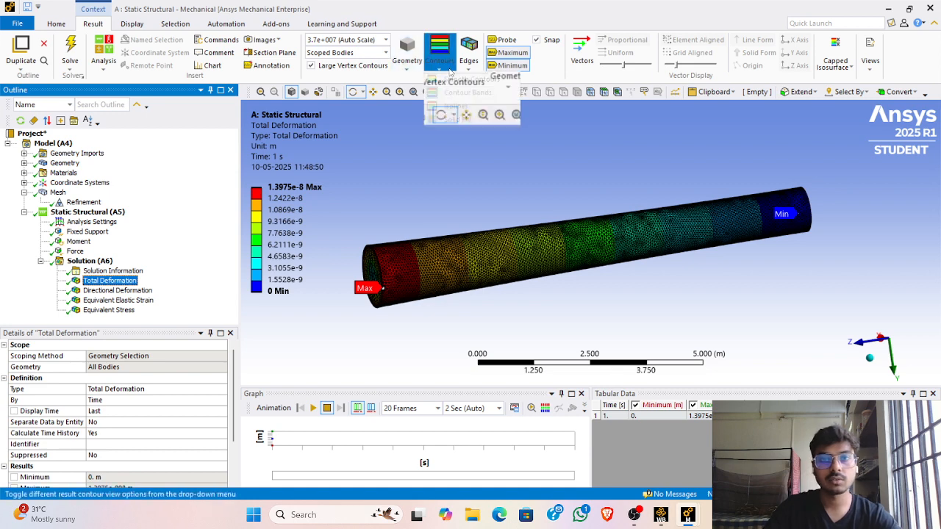
left_click(467, 42)
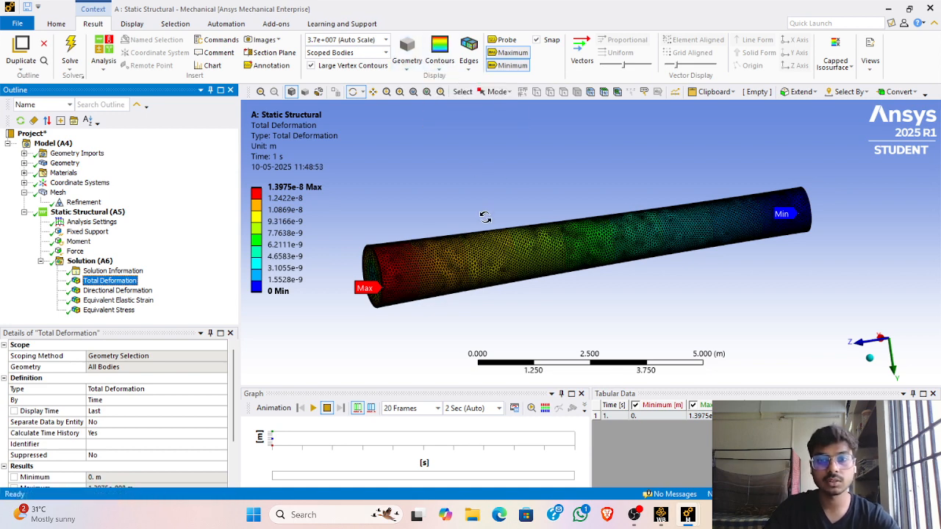
Step: Examine the total deformation along the cylinder and its minimum, maximum and average values
left_click_drag(485, 218, 452, 211)
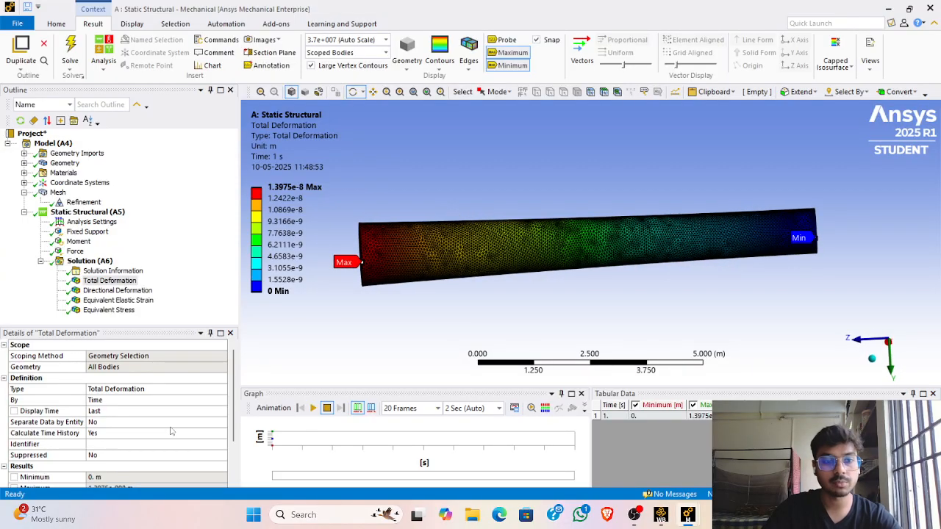
scroll(170, 432, "down", 2)
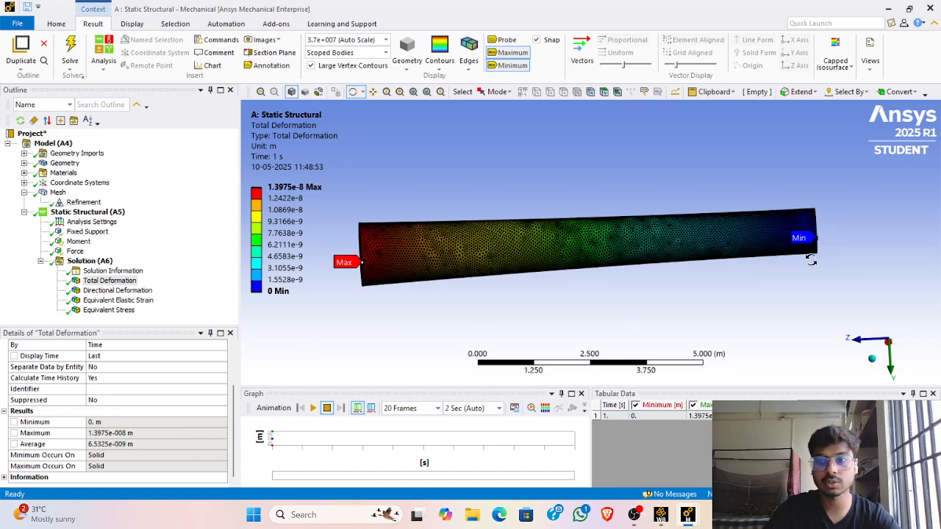
left_click_drag(829, 241, 821, 252)
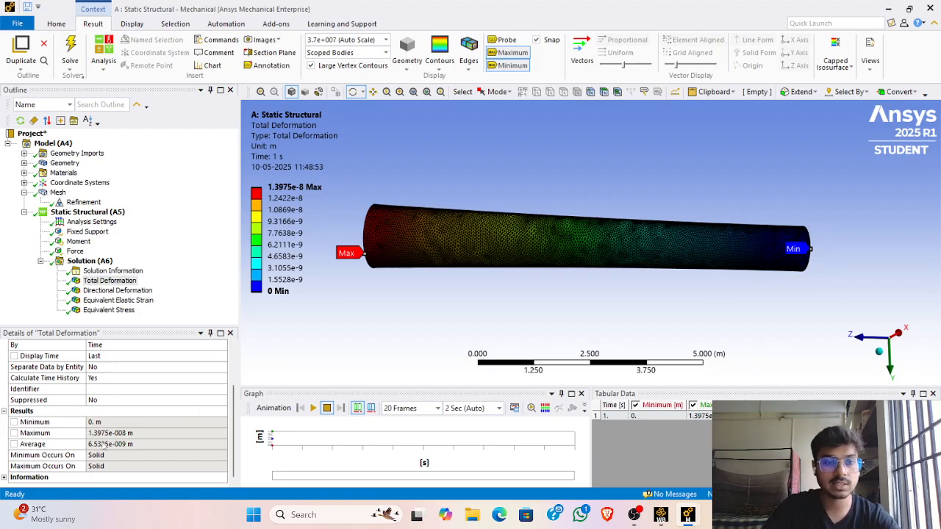
left_click_drag(394, 314, 483, 305)
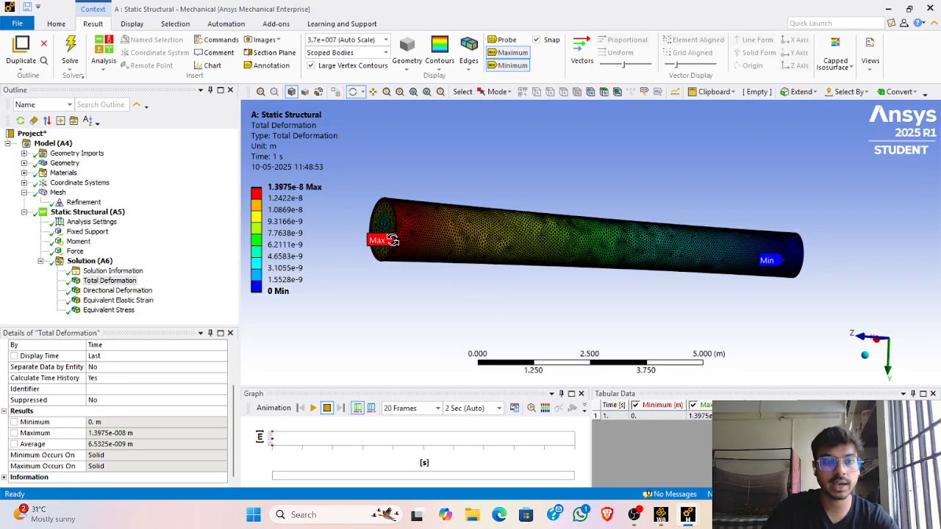
Step: Review the X-axis Directional Deformation plot and the Equivalent Elastic Strain plot with its minimum, maximum and average values
left_click(118, 291)
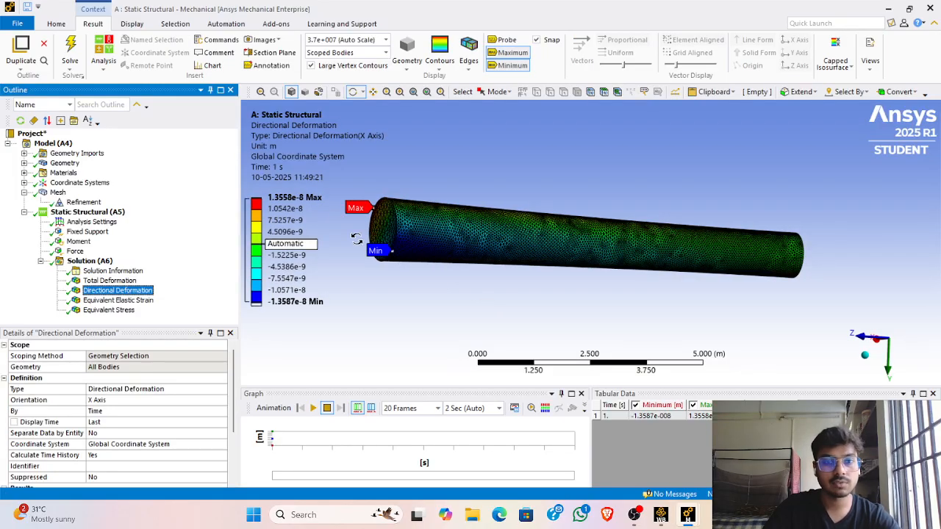
mouse_move(375, 247)
left_mouse_down()
mouse_move(412, 250)
mouse_move(390, 244)
mouse_move(370, 260)
mouse_move(363, 235)
left_mouse_up()
left_click(145, 301)
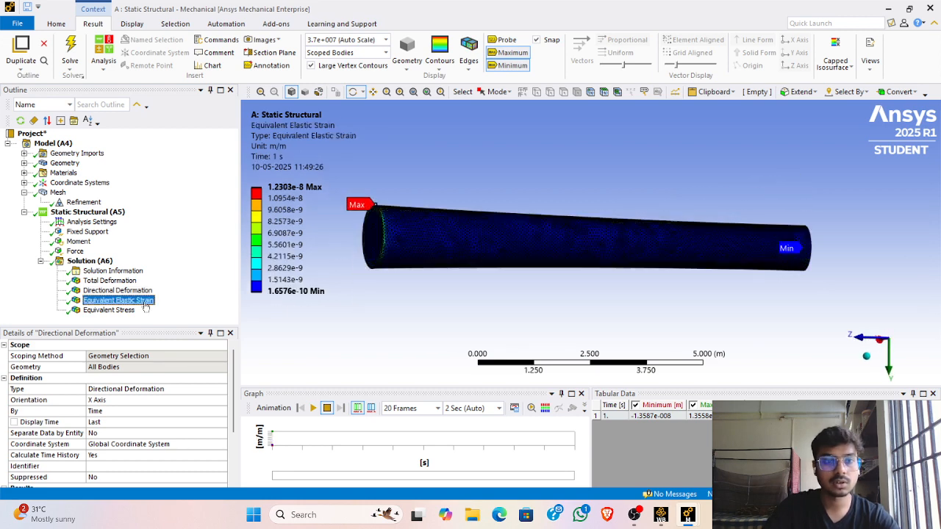
left_click_drag(391, 297, 408, 279)
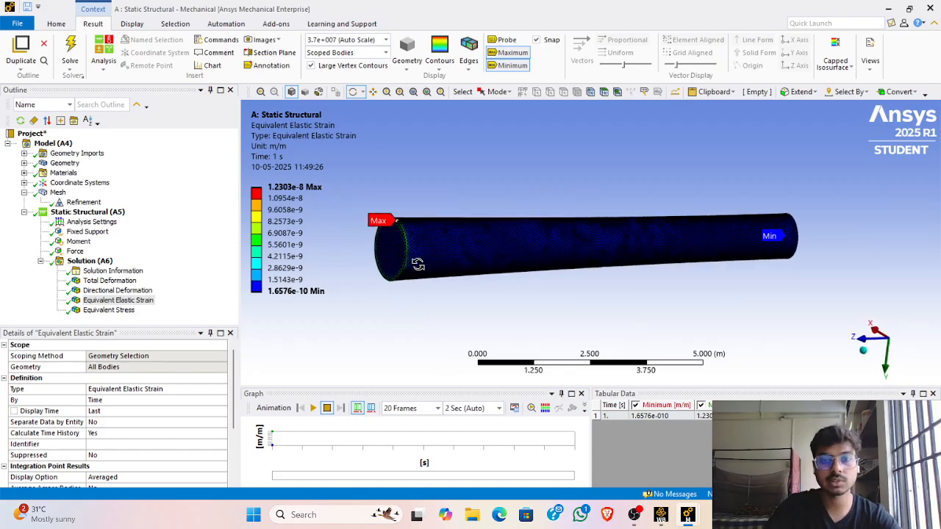
scroll(177, 401, "down", 3)
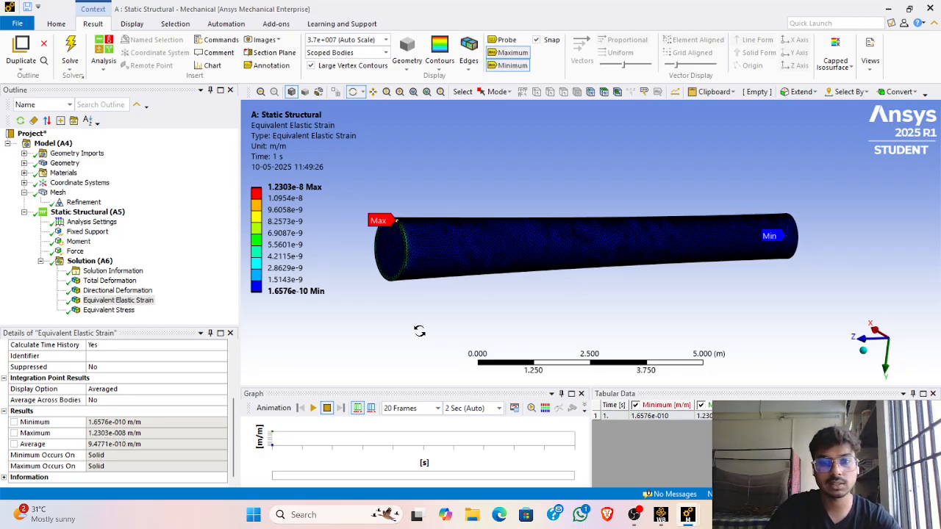
right_click(495, 313)
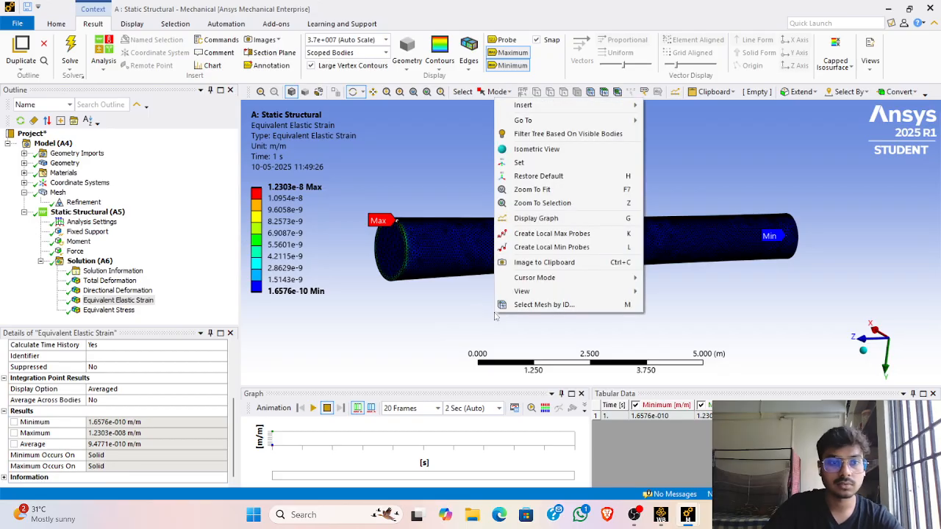
left_click(473, 313)
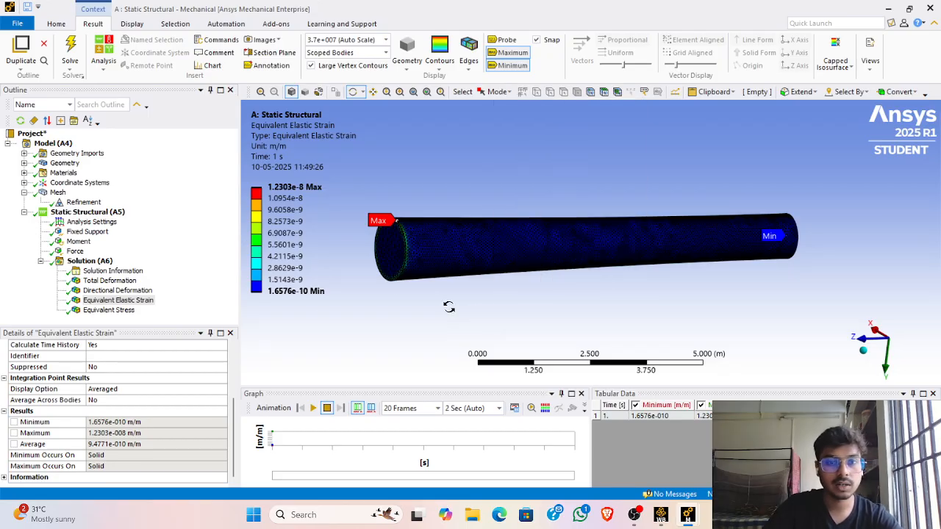
left_click_drag(450, 310, 337, 326)
Step: Examine the Equivalent Stress distribution on the cylinder and its minimum, maximum and average values
left_click(108, 310)
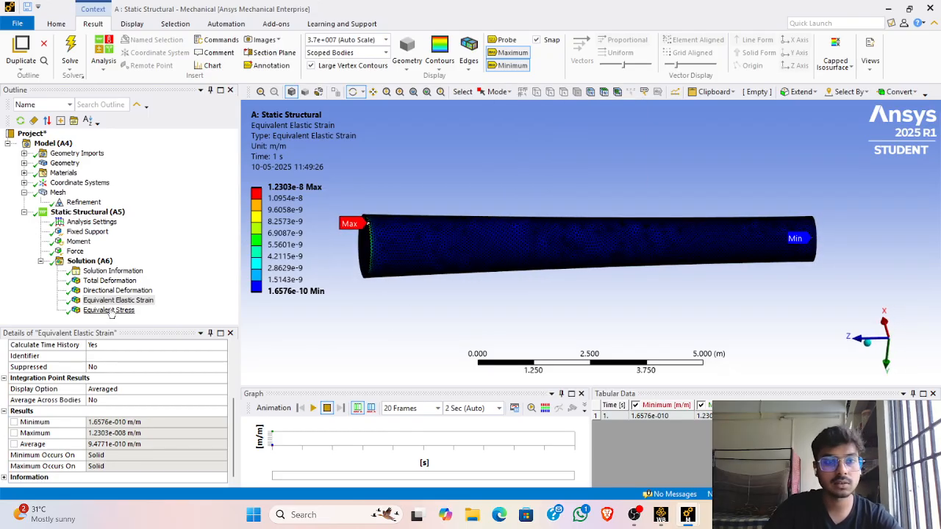
mouse_move(399, 269)
left_mouse_down()
mouse_move(309, 286)
mouse_move(387, 272)
left_mouse_up()
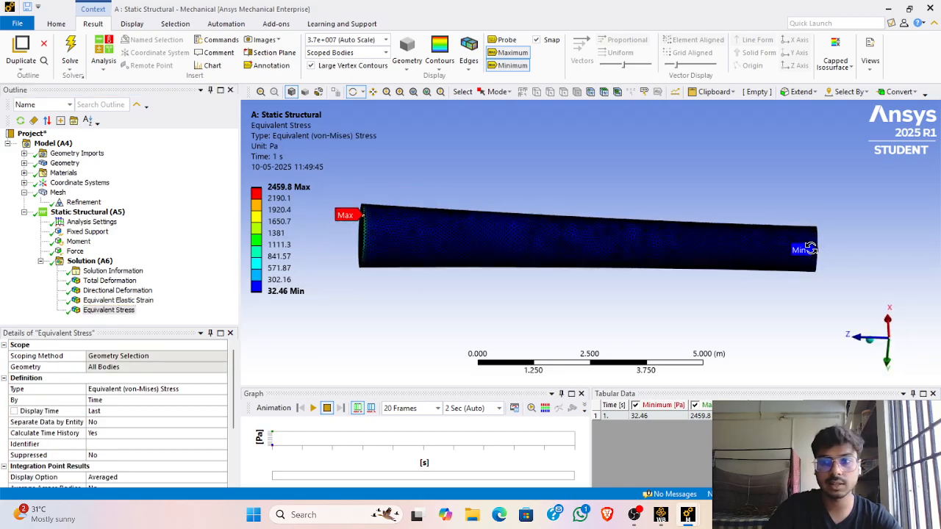
scroll(182, 413, "down", 2)
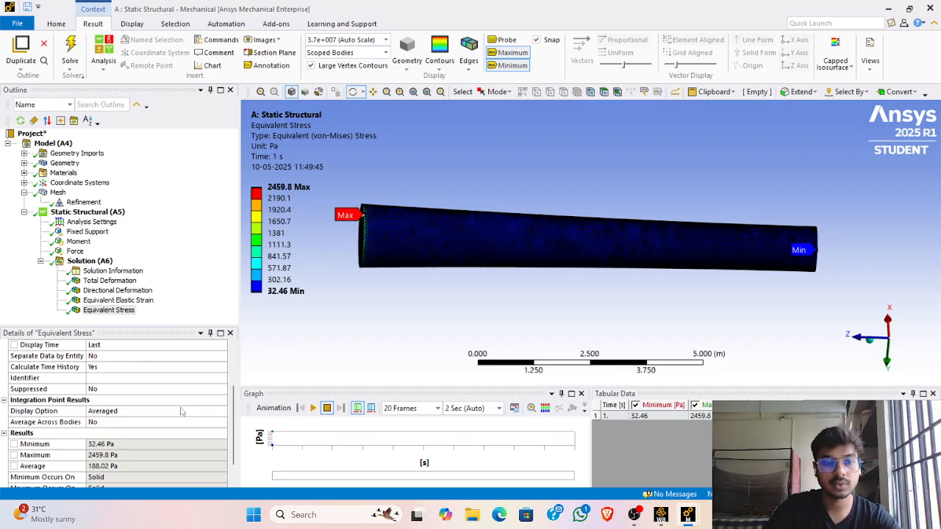
left_click_drag(525, 185, 390, 275)
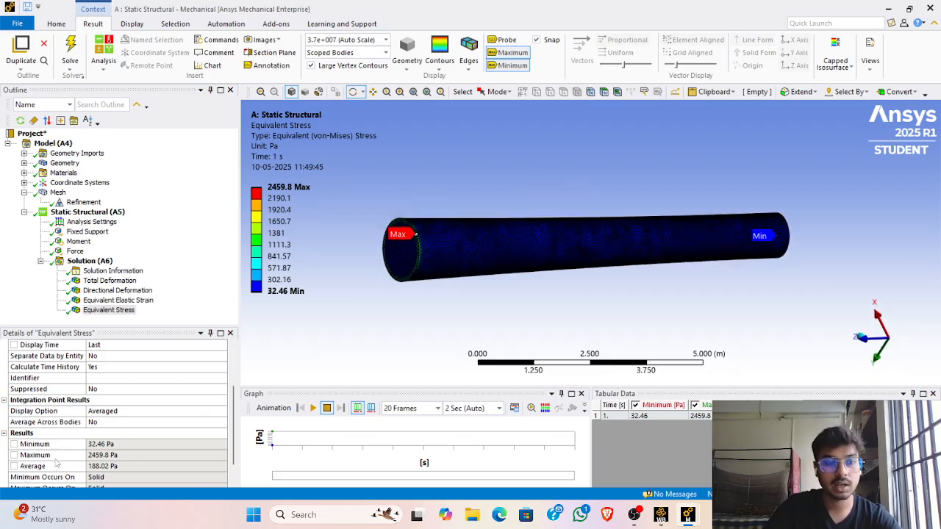
scroll(106, 461, "down", 1)
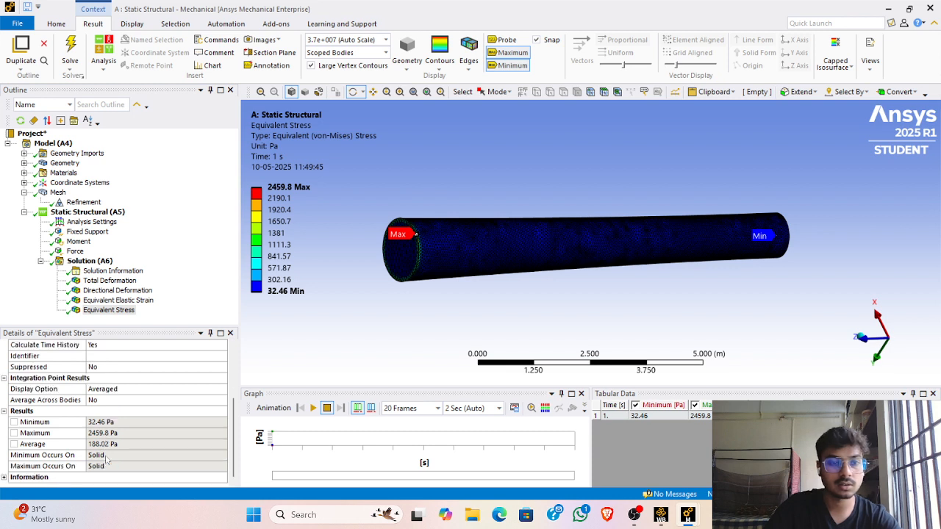
scroll(135, 415, "up", 3)
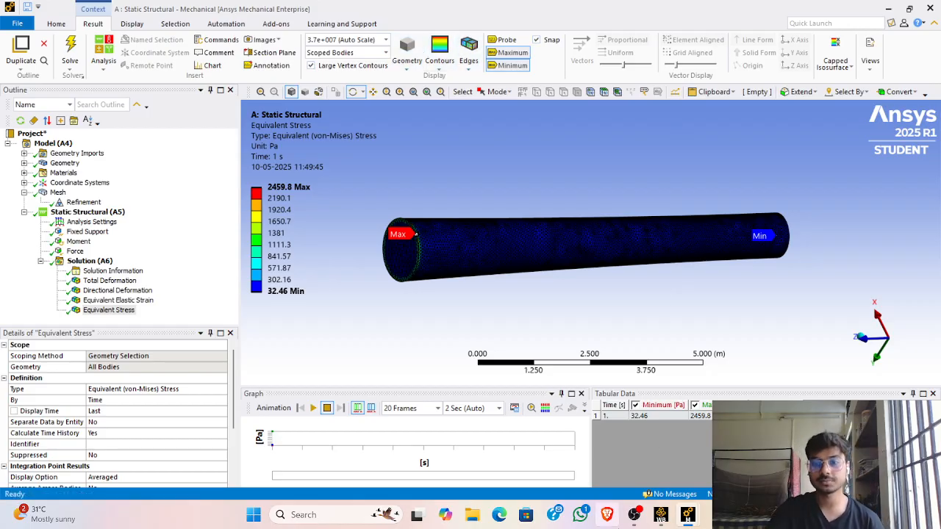
left_click(633, 519)
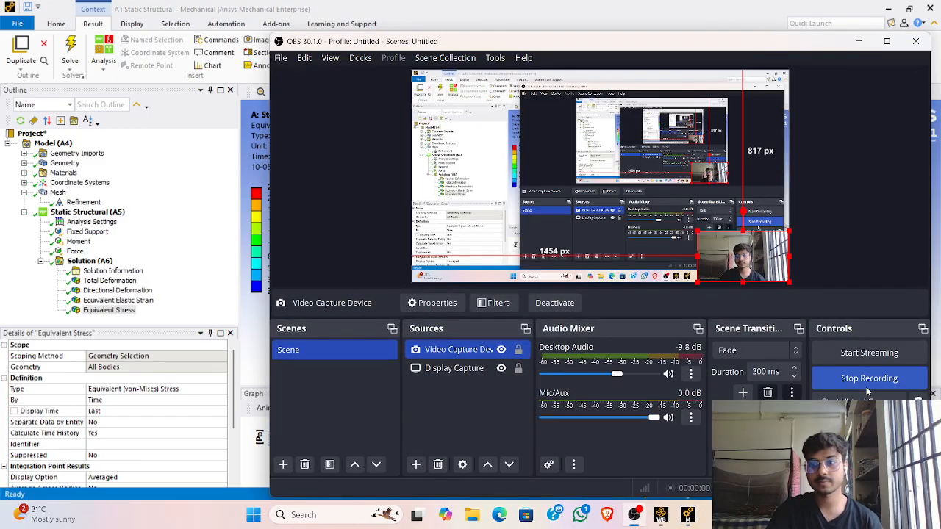